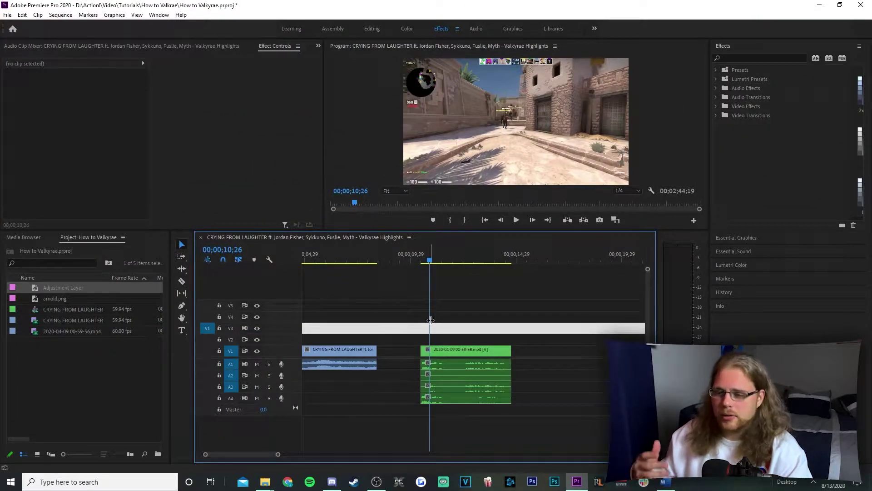
Delete the selected clip on track V3 and create a 1920 by 1080, 60 fps adjustment layer with square pixels.
key("Delete")
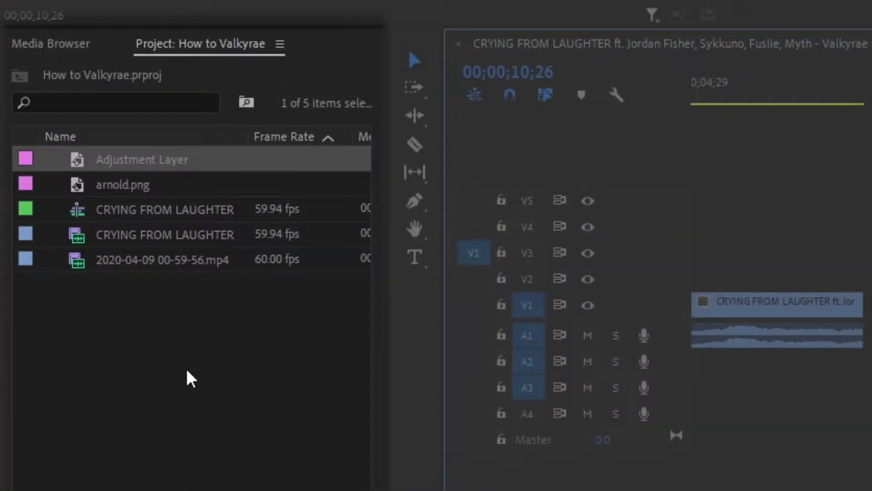
right_click(186, 371)
mouse_move(292, 87)
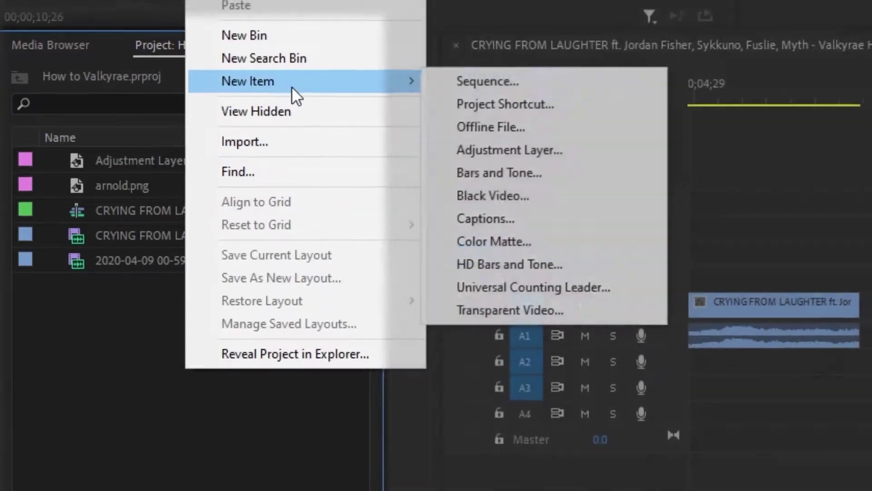
left_click(546, 150)
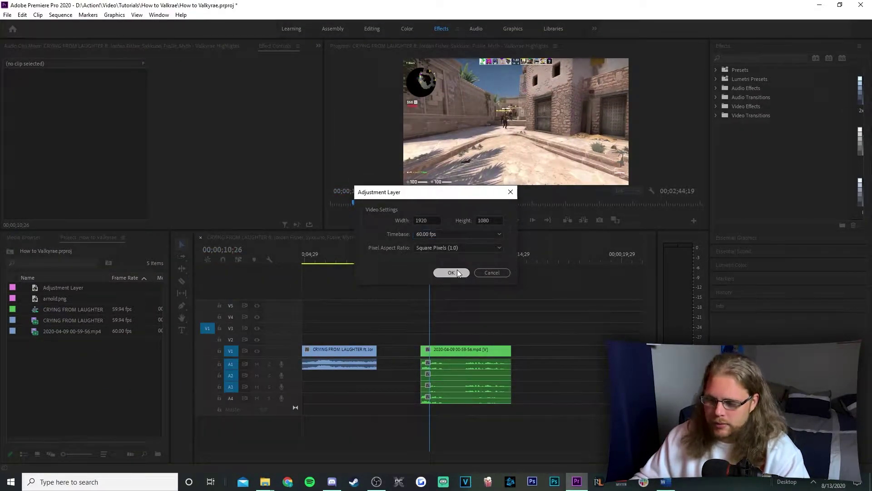
left_click(457, 272)
left_click_drag(62, 299, 555, 349)
key("c")
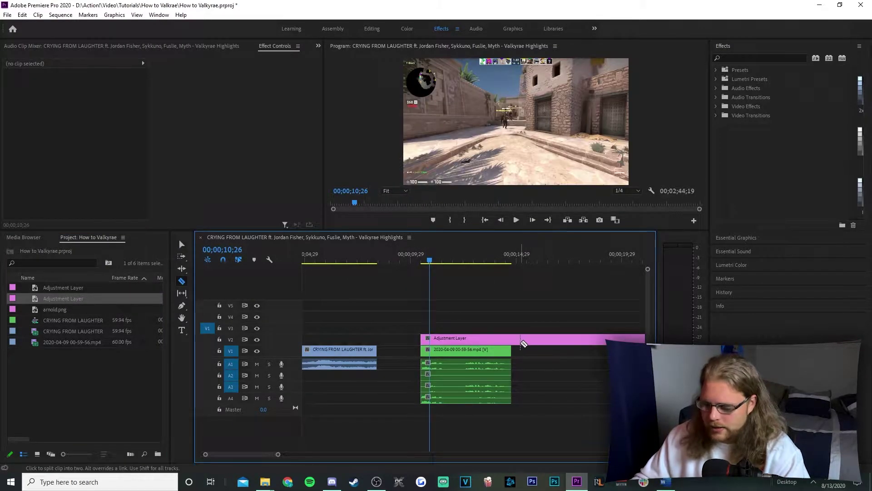
left_click(513, 340)
key("v")
right_click(525, 340)
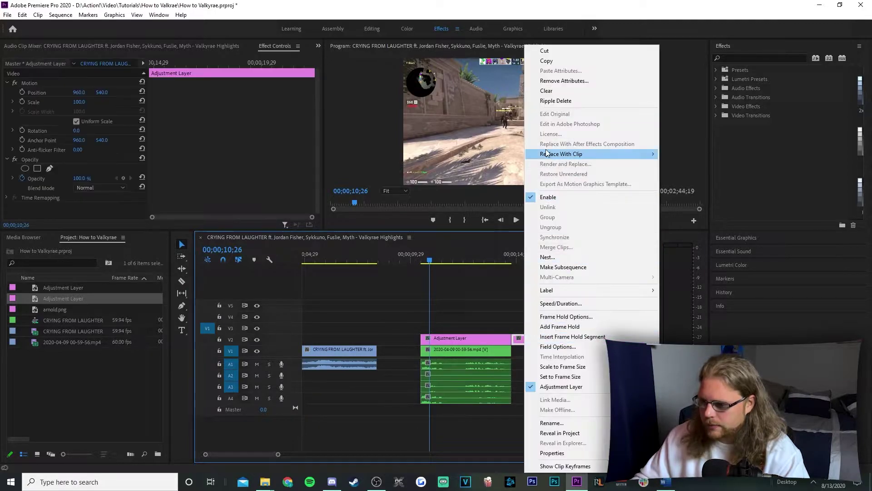
left_click(541, 93)
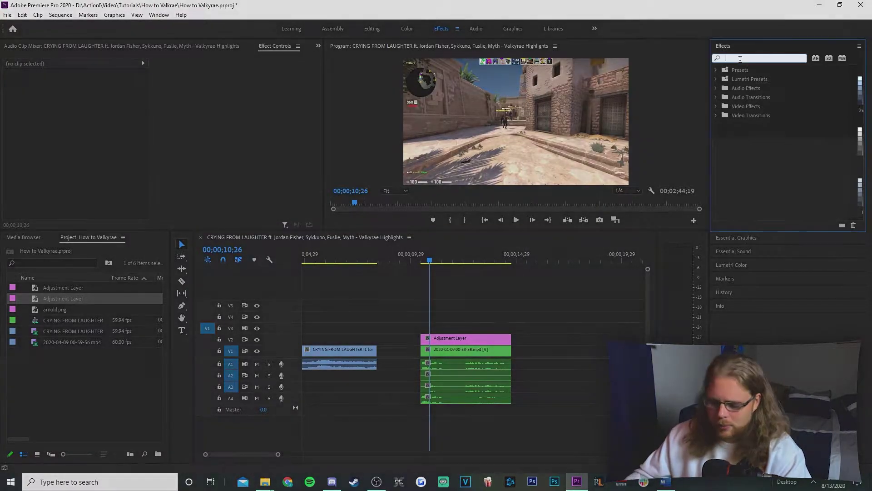
Apply the Crop and Brightness & Contrast effects to the adjustment layer on V2.
left_click(739, 57)
type("crop")
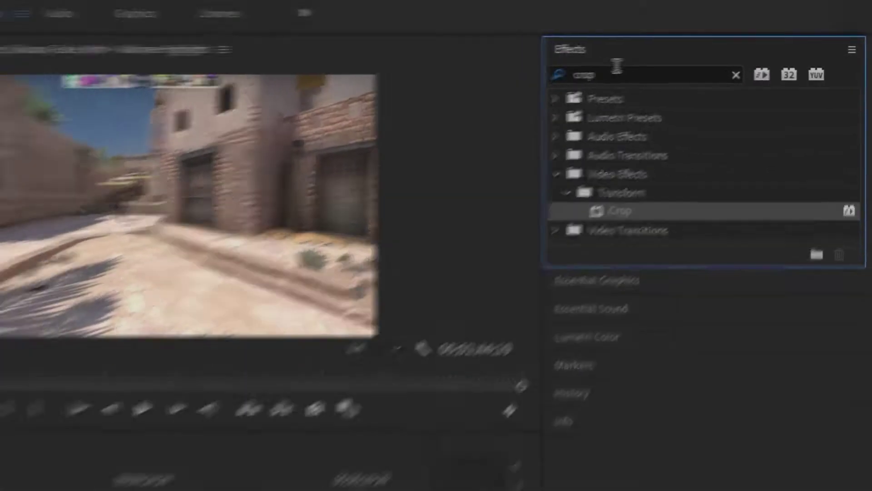
left_click_drag(587, 77, 410, 94)
type("brigh")
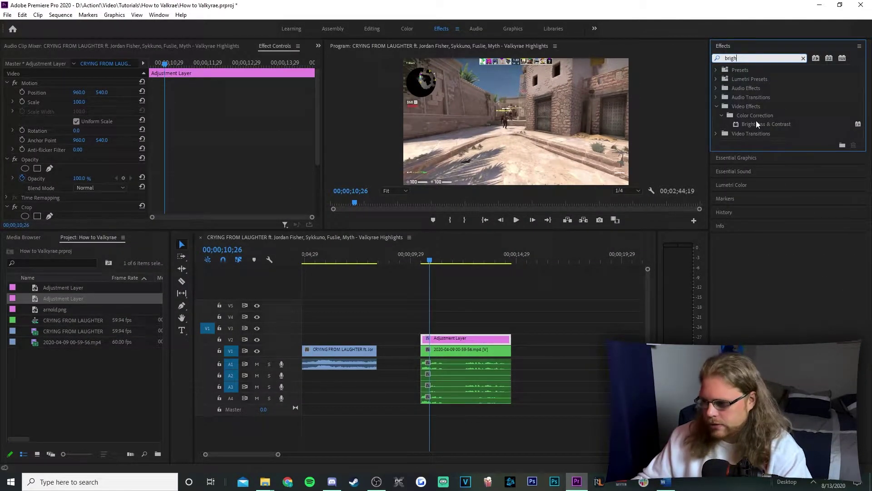
left_click_drag(756, 121, 462, 347)
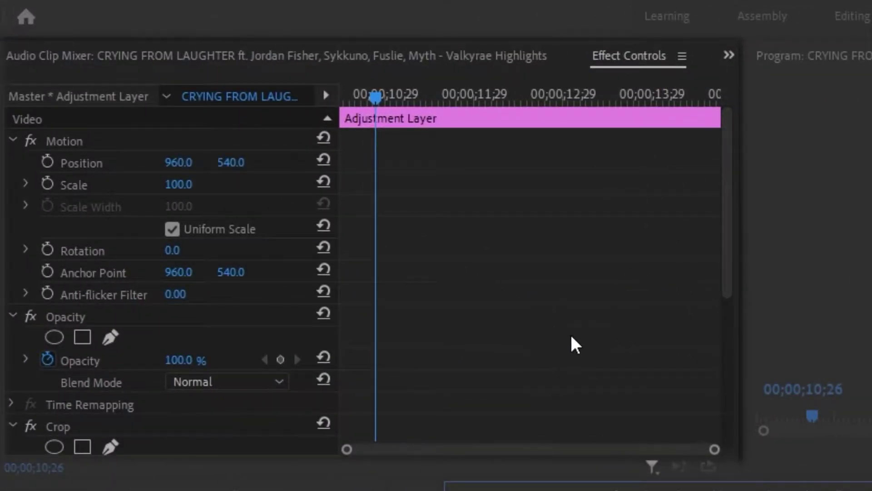
Set the Crop effect's Top and Bottom to 10% each and collapse its settings.
scroll(575, 330, "down", 4)
scroll(512, 312, "down", 1)
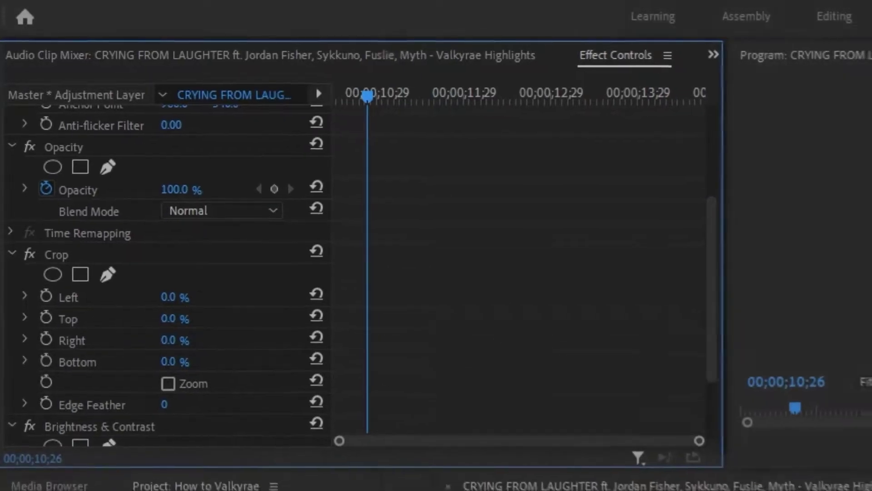
left_click(178, 317)
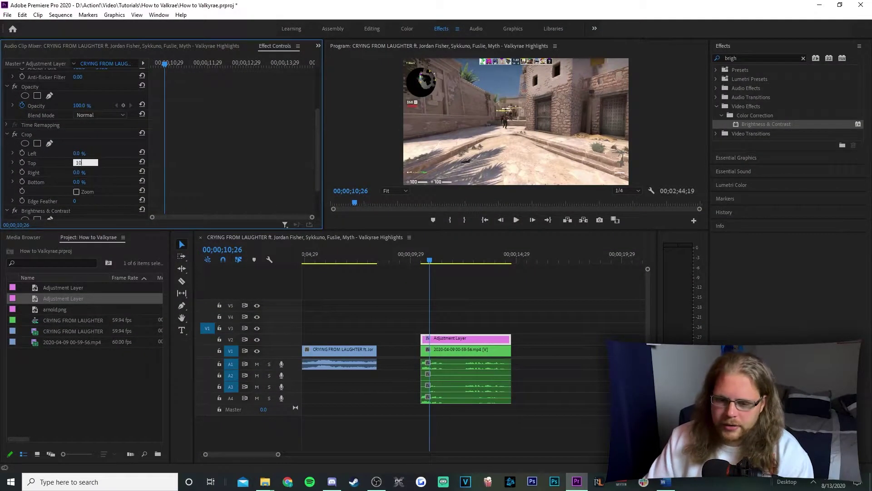
key("Return")
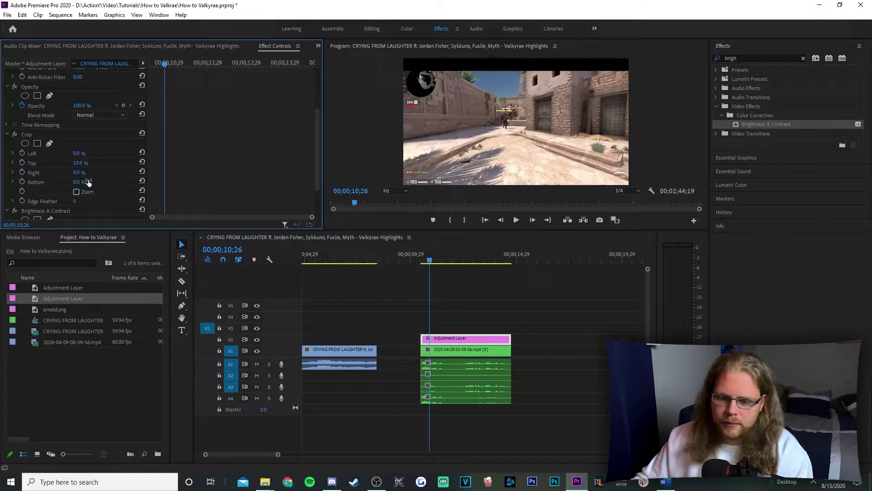
left_click(79, 182)
type("10")
key("Return")
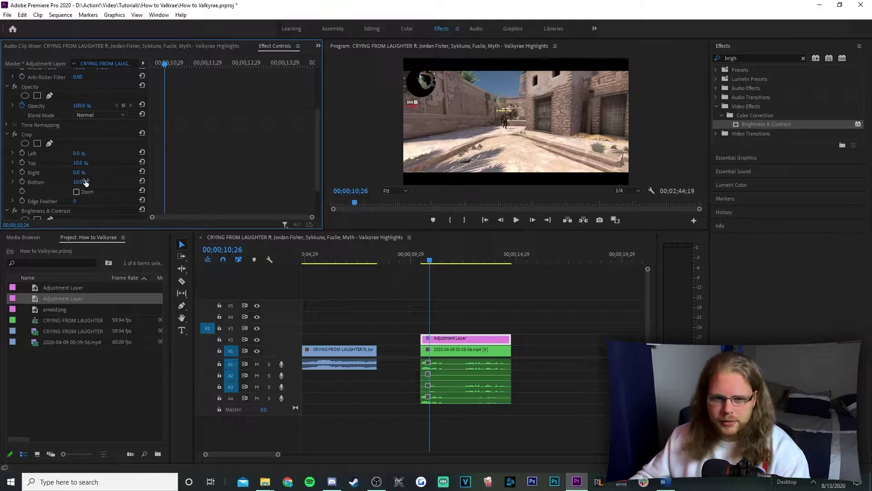
left_click(8, 135)
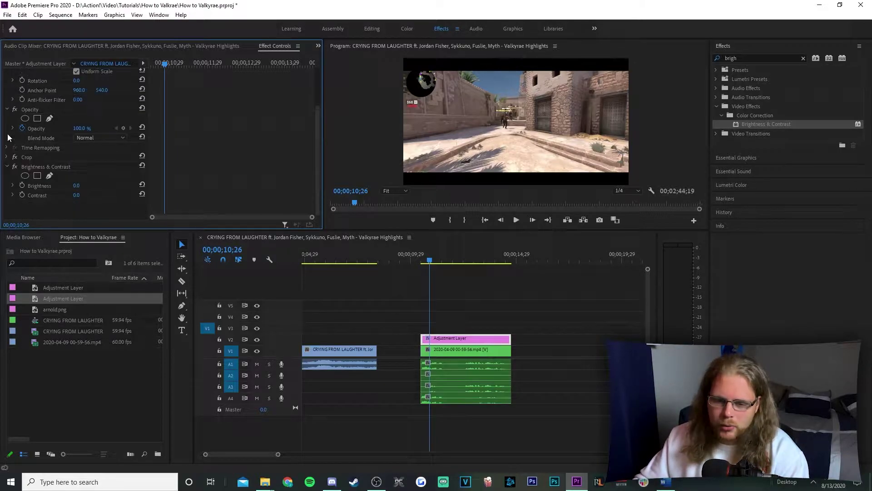
Start keyframing Brightness at the adjustment layer's first frame, 00;00;10;14, with a value of 5.
left_click_drag(167, 64, 141, 66)
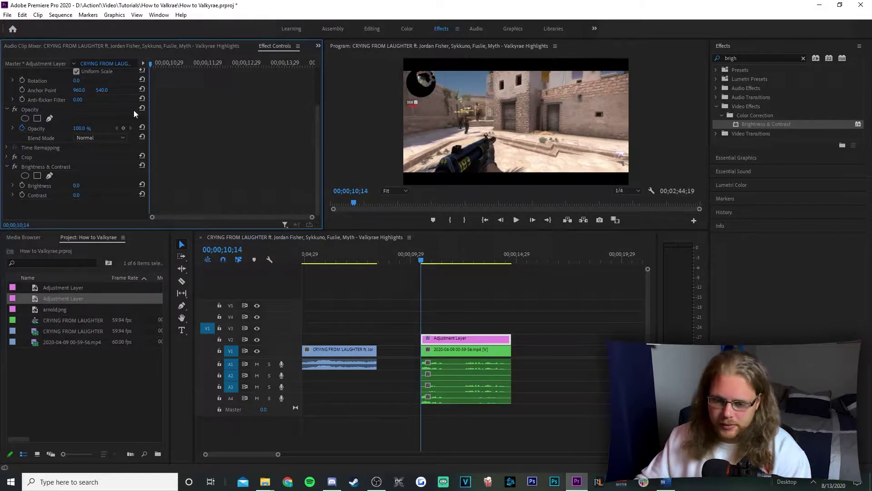
left_click(21, 186)
left_click(77, 185)
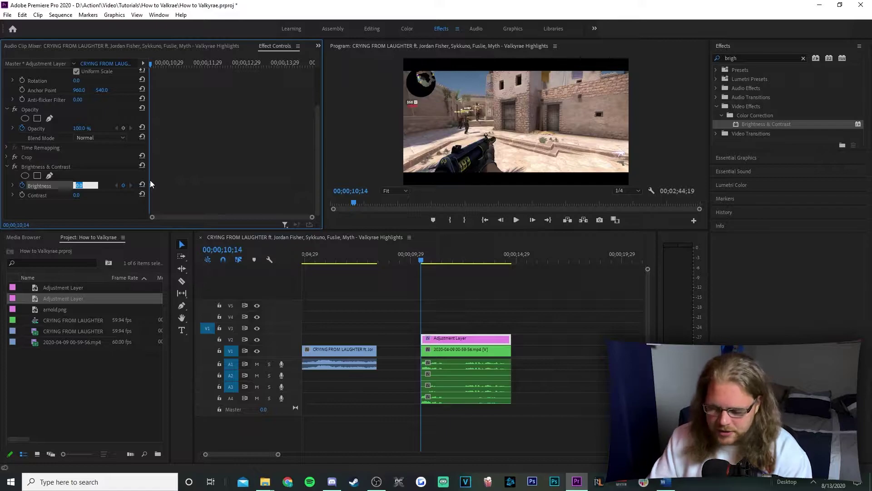
type("5")
key("Return")
Add two more Brightness keyframes a short distance apart after the first, setting the second of them to 4.
left_click(155, 64)
left_click(90, 184)
key("Return")
left_click_drag(155, 65, 165, 69)
left_click(85, 183)
type("4")
key("Return")
Add a closing Brightness keyframe with a value of 0 slightly further along the adjustment layer.
left_click_drag(166, 67, 171, 66)
left_click(85, 183)
type("0")
key("Return")
left_click_drag(164, 186, 241, 186)
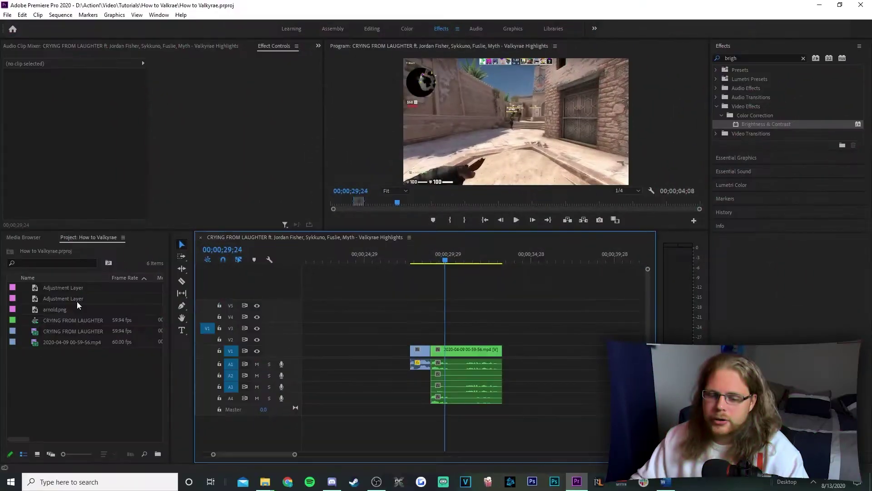
Place an adjustment layer on V2 at the gameplay clip's start, cut it at the clip's end and delete the excess.
left_click_drag(62, 296, 447, 339)
key("c")
left_click(506, 340)
key("v")
left_click(521, 342)
key("Delete")
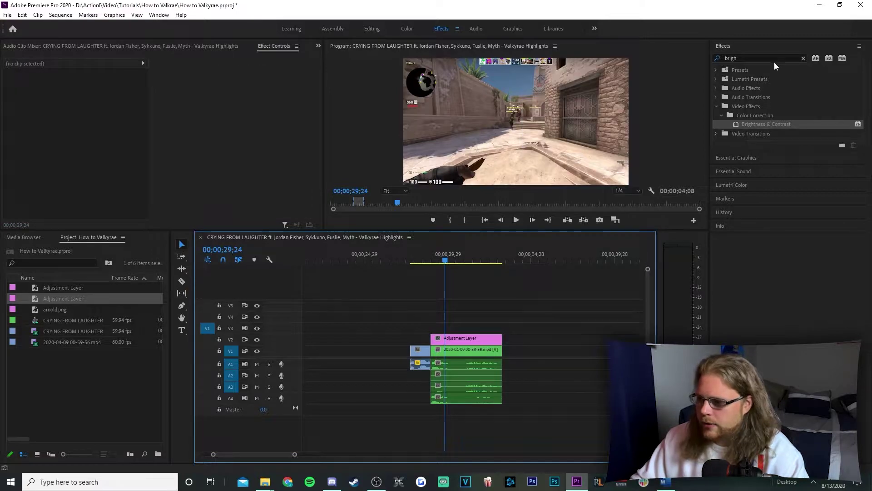
Find the Distort group's Transform effect and apply it to the new adjustment layer.
left_click_drag(772, 57, 645, 61)
type("trans")
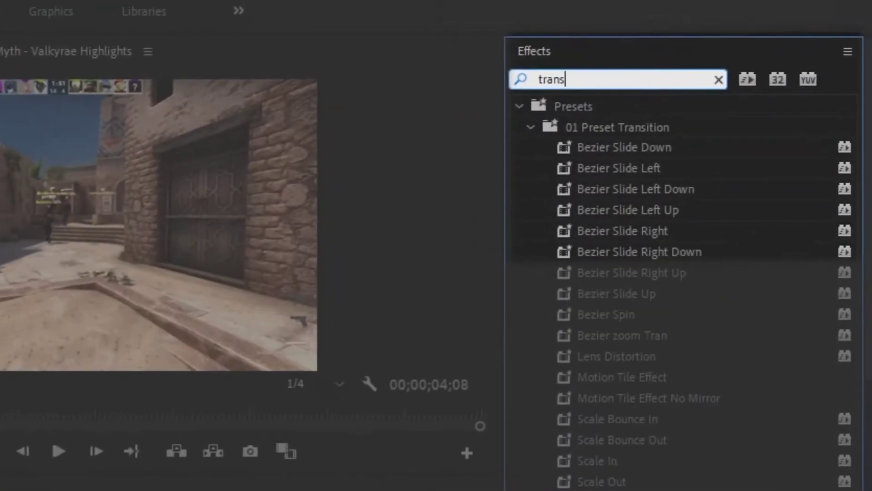
type("fo")
left_click_drag(634, 232, 350, 306)
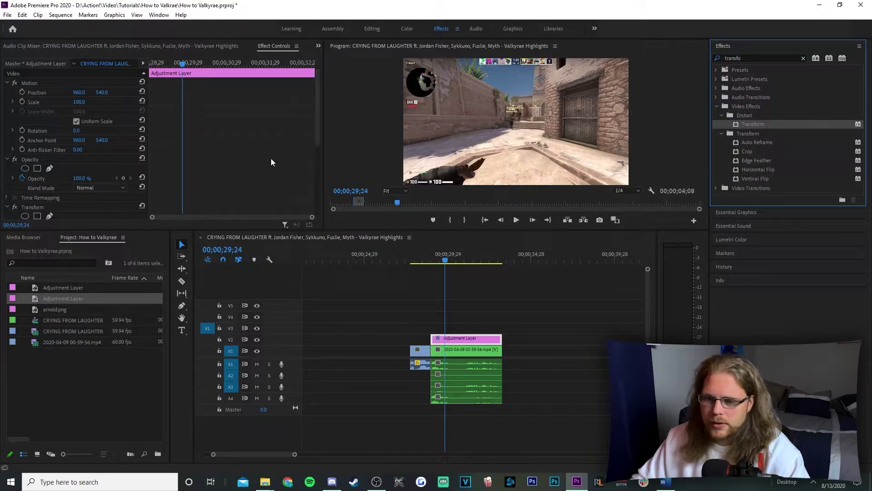
Turn on Position and Scale keyframing for the Transform effect at the adjustment layer's start, 00;00;28;28.
scroll(250, 150, "down", 5)
left_click(183, 66)
left_click_drag(182, 64, 145, 61)
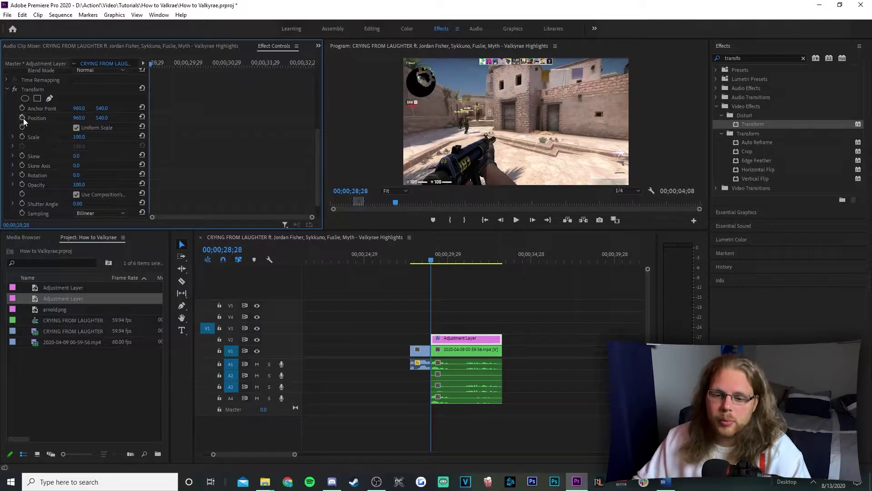
left_click(22, 117)
left_click(22, 137)
At 00;00;30;04, set Transform's Scale to 250 and its vertical Position to -227.
left_click(167, 64)
left_click_drag(172, 64, 196, 68)
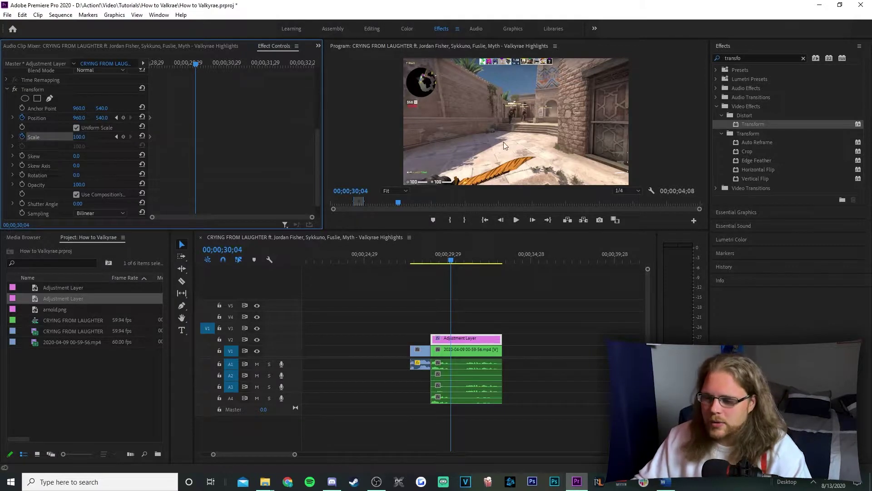
left_click(89, 137)
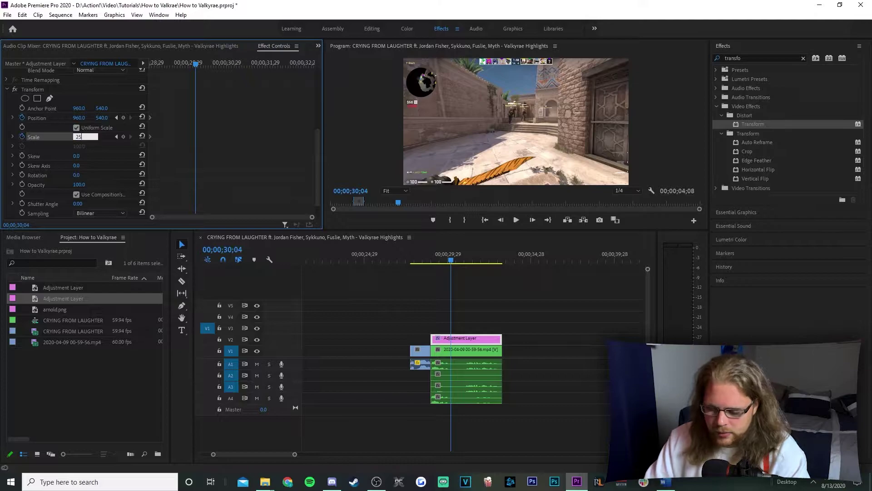
type("250")
key("Return")
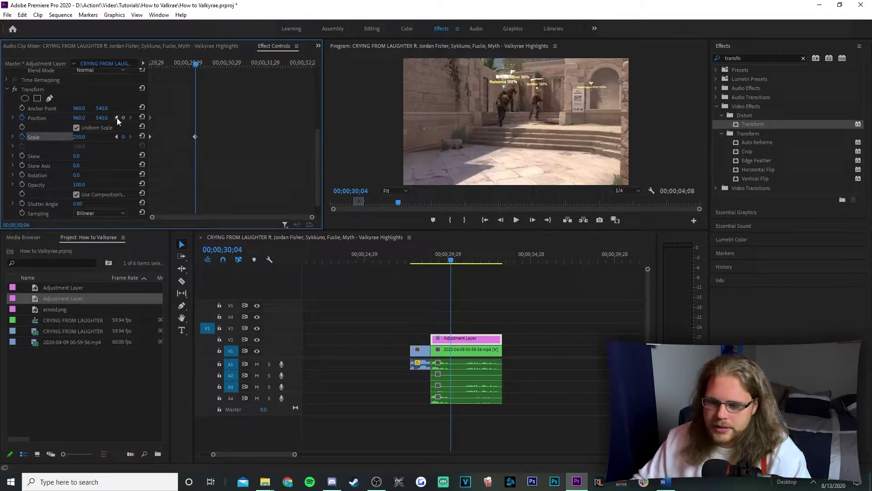
left_click_drag(102, 118, 3, 117)
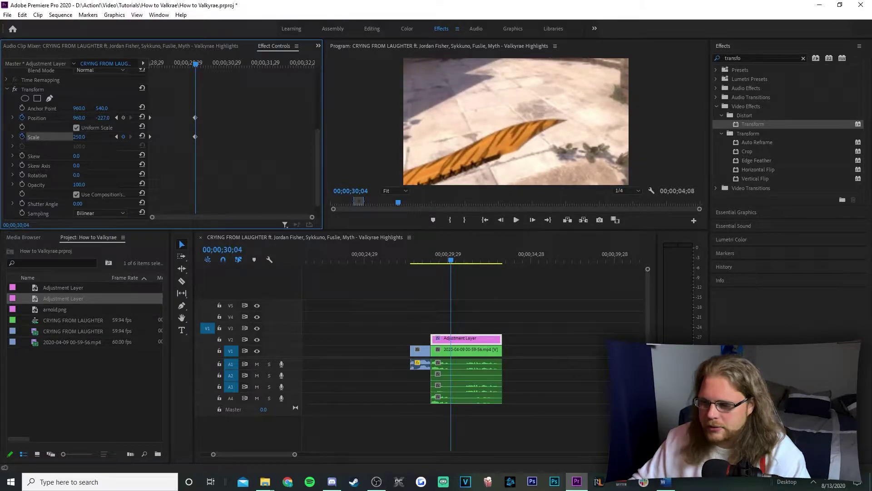
Expand the Position and Scale graphs and reshape the Position velocity curve into a sharp peak midway between its keyframes.
left_click(12, 117)
left_click(13, 160)
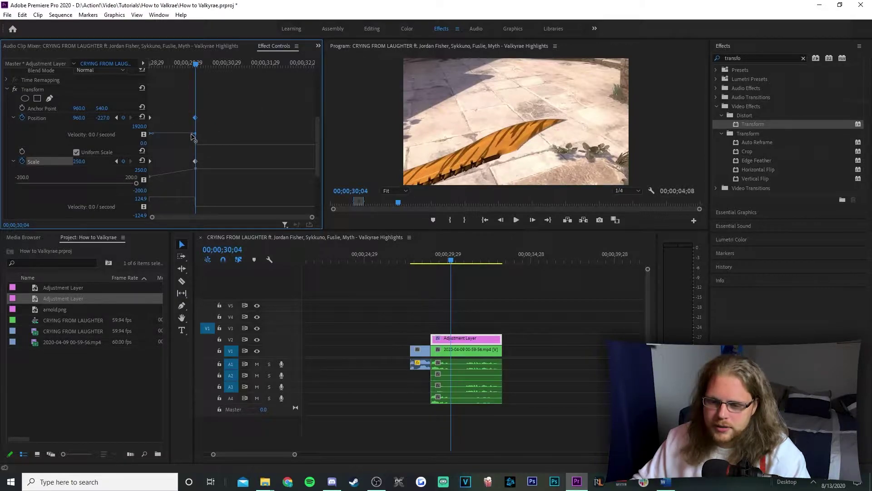
left_click_drag(191, 136, 173, 146)
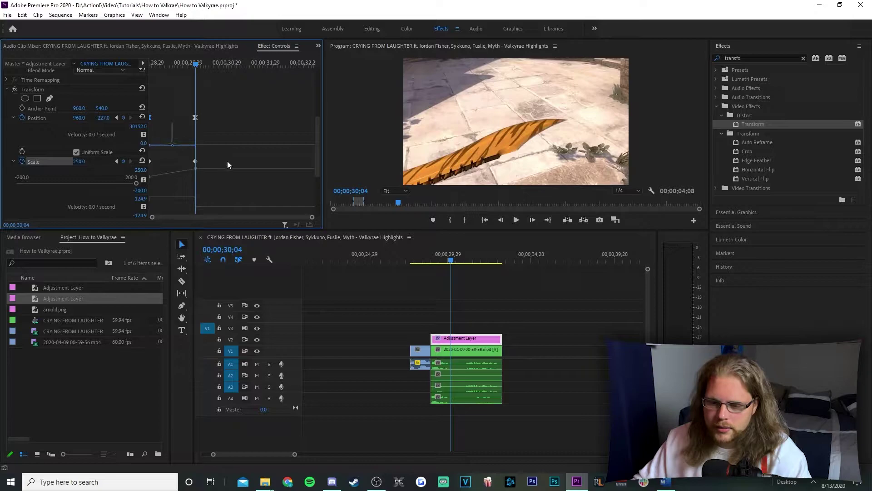
Reshape the Scale velocity curve into a sharp peak midway between its two keyframes.
scroll(221, 154, "down", 2)
left_click(195, 134)
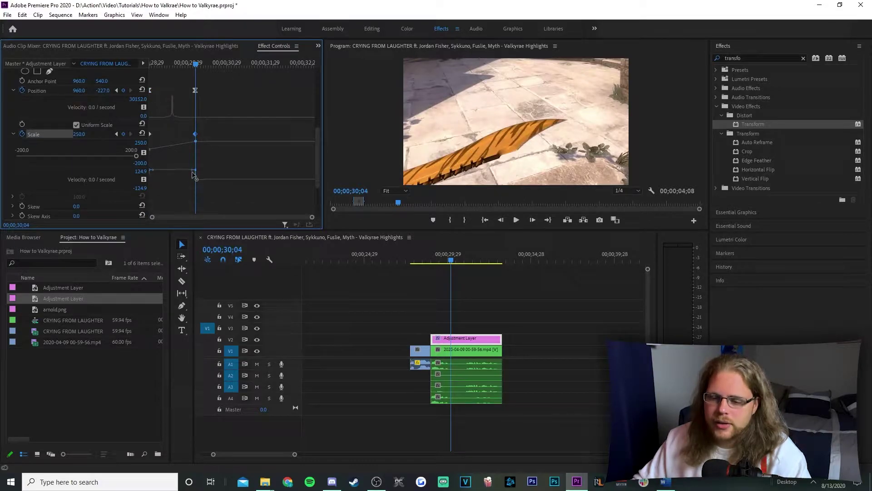
left_click_drag(192, 172, 166, 189)
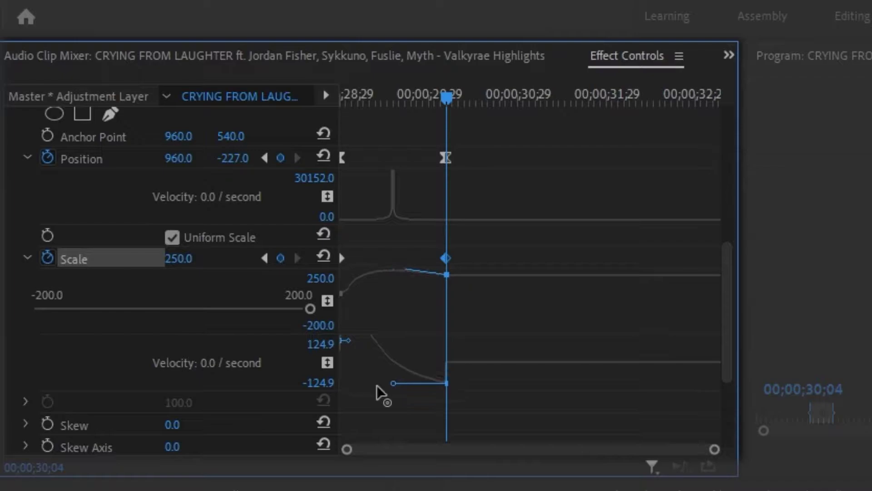
left_click_drag(377, 386, 454, 367)
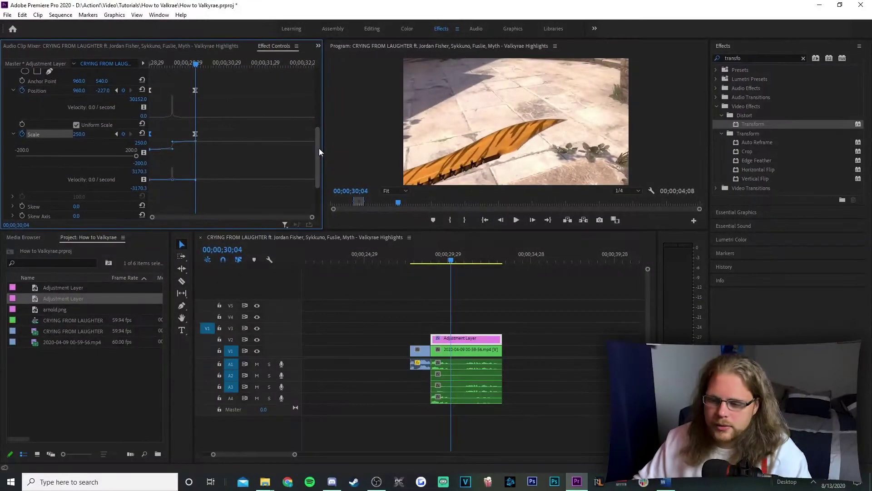
Open the Transform effect's Shutter Angle value for editing.
left_click_drag(319, 148, 318, 173)
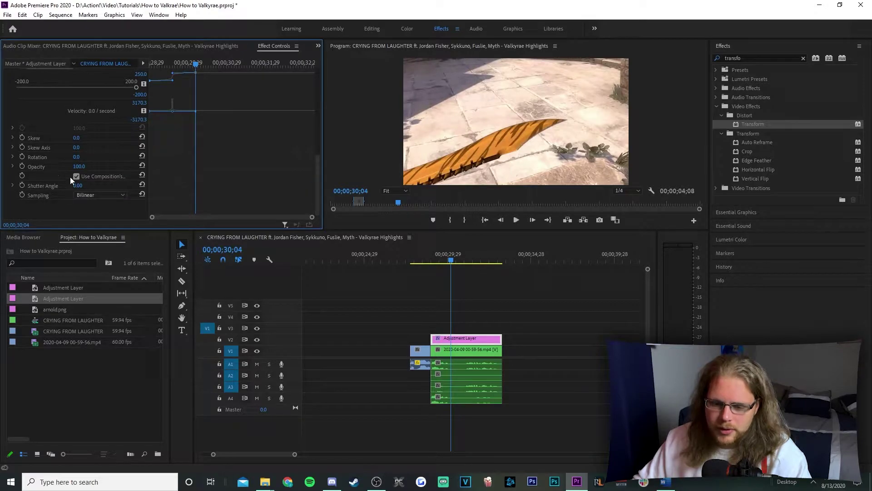
left_click(79, 185)
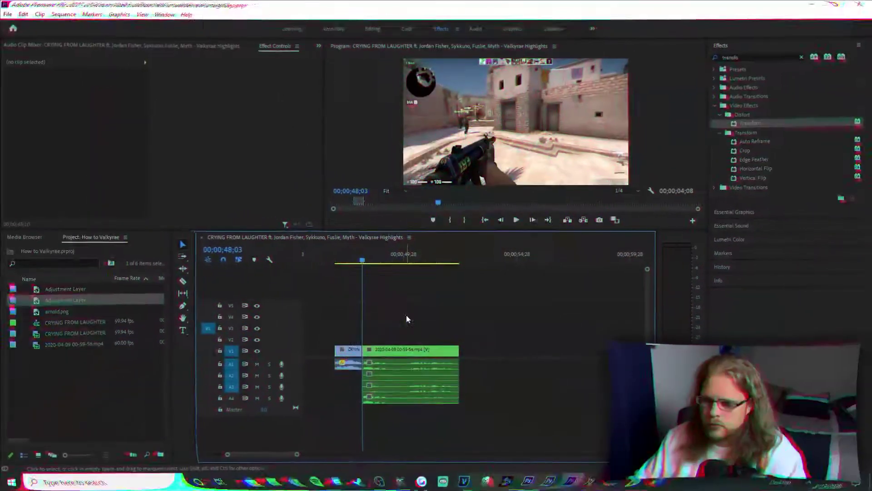
Add an adjustment layer on V2 above the gameplay clip starting at 00;00;48;03 and clear the part beyond its end.
left_click_drag(74, 299, 364, 339)
key("c")
left_click(459, 341)
key("v")
right_click(482, 341)
left_click(500, 89)
Find Brightness & Contrast and apply it to the adjustment layer starting at 00;00;48;03.
left_click(751, 60)
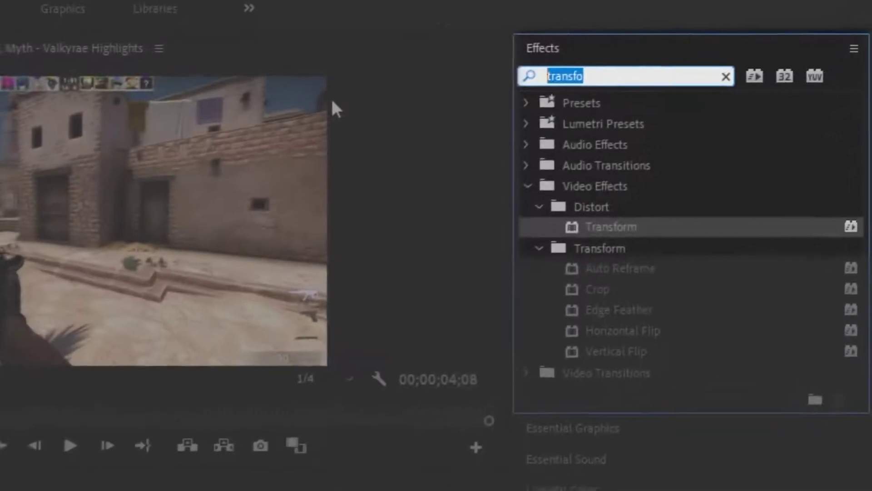
type("brigh")
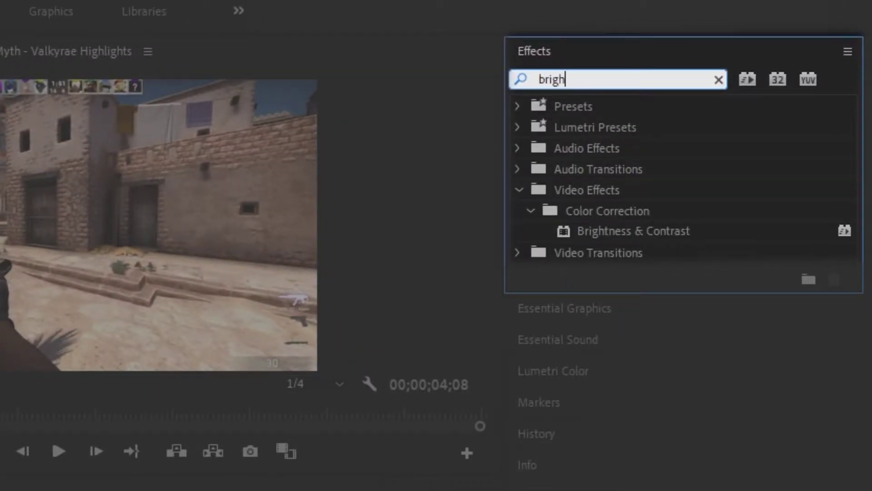
double_click(664, 230)
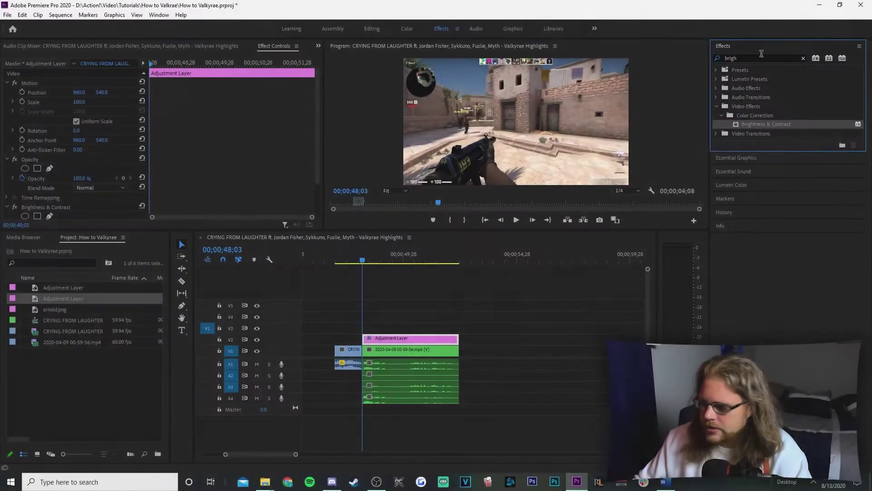
Find the Transform effect and apply it to the adjustment layer above the gameplay clip.
left_click(744, 58)
type("transfor")
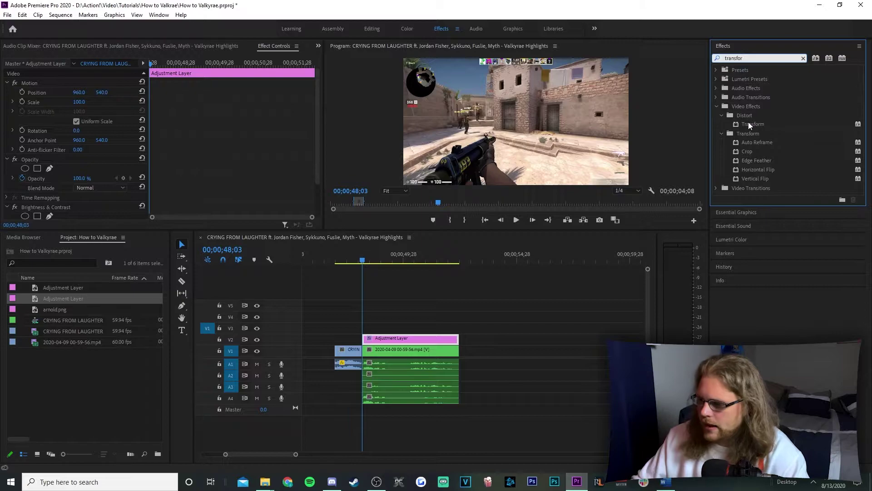
left_click_drag(749, 122, 418, 341)
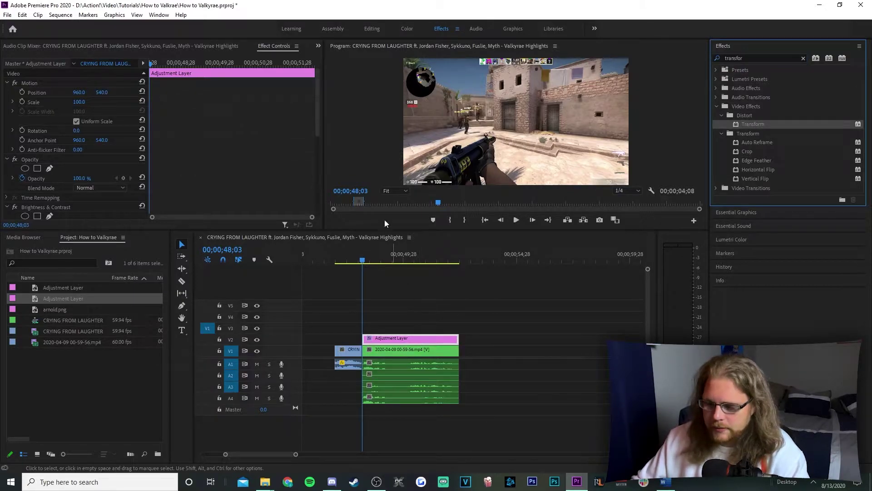
Keyframe a flash in the adjustment layer's Brightness & Contrast at 00;00;49;14, jumping the Brightness from 0 to 100.
scroll(311, 165, "down", 1)
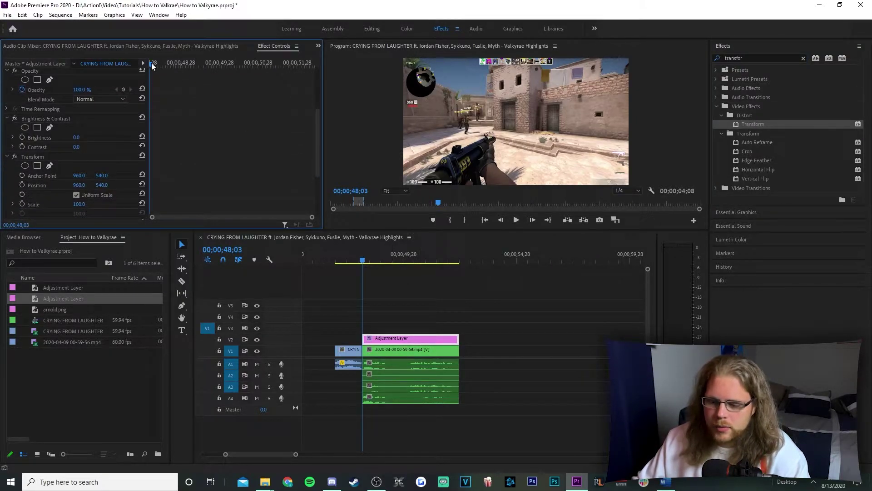
left_click_drag(153, 65, 205, 73)
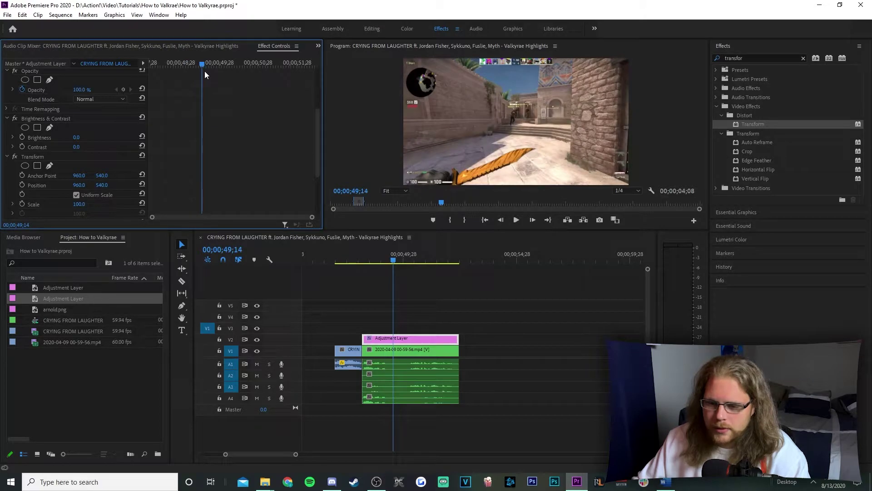
left_click(22, 137)
left_click(78, 138)
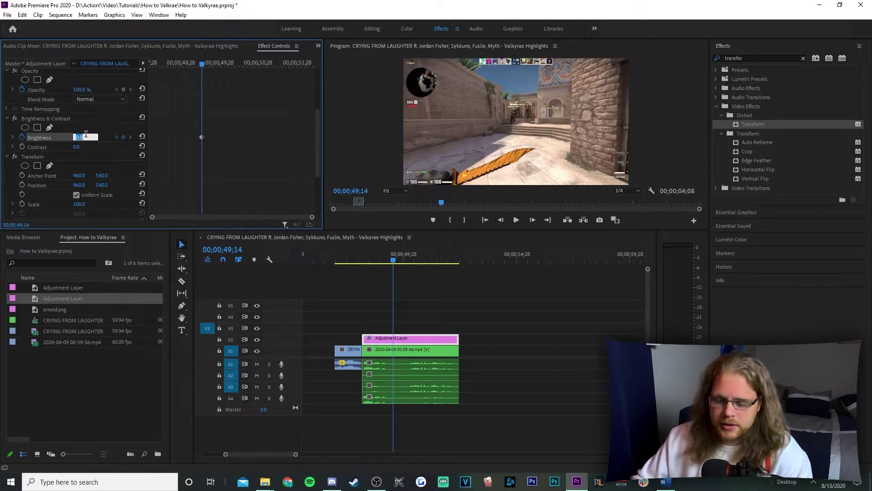
type("100")
key("Return")
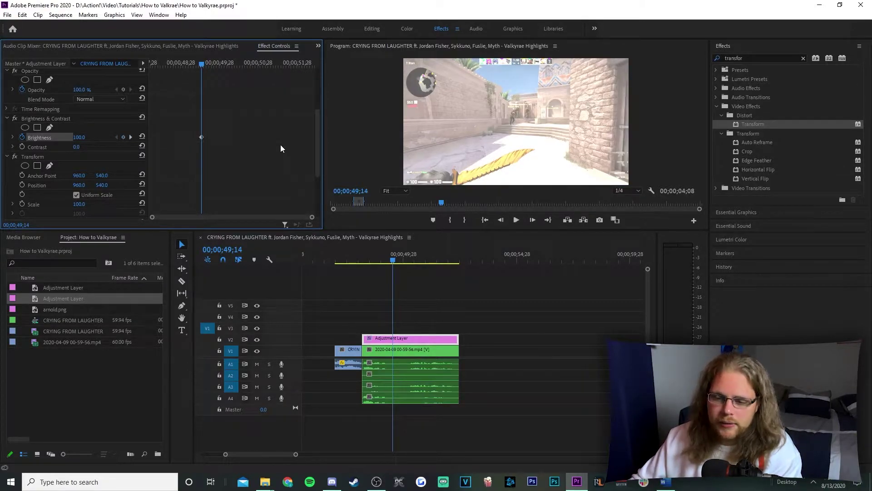
left_click(142, 137)
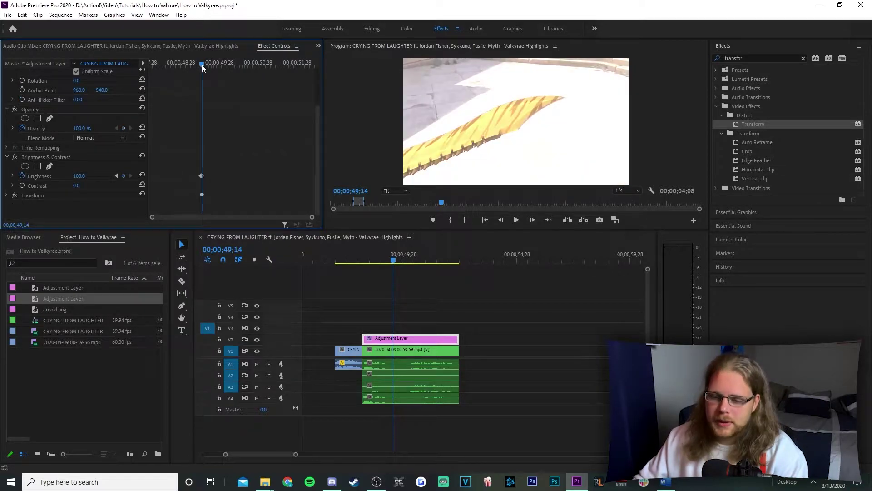
left_click_drag(201, 64, 244, 76)
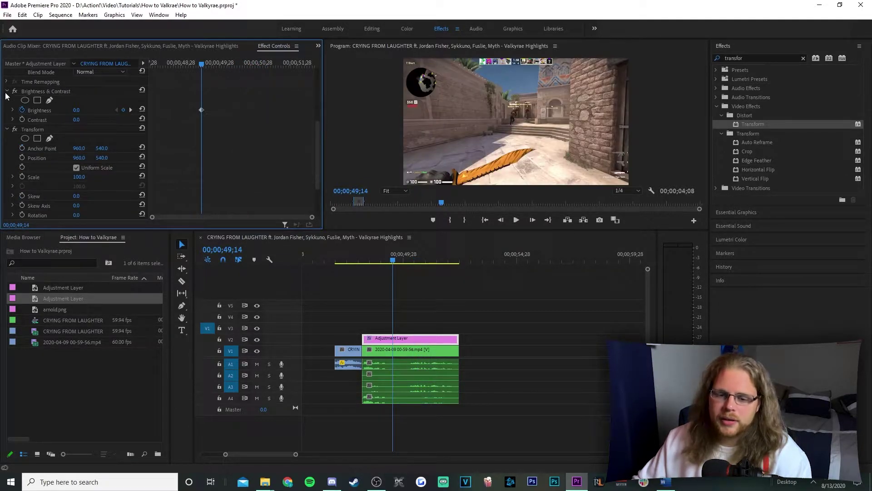
Start Scale and Position keyframes in the adjustment layer's Transform effect at 00;00;49;14.
left_click(7, 91)
scroll(232, 120, "down", 2)
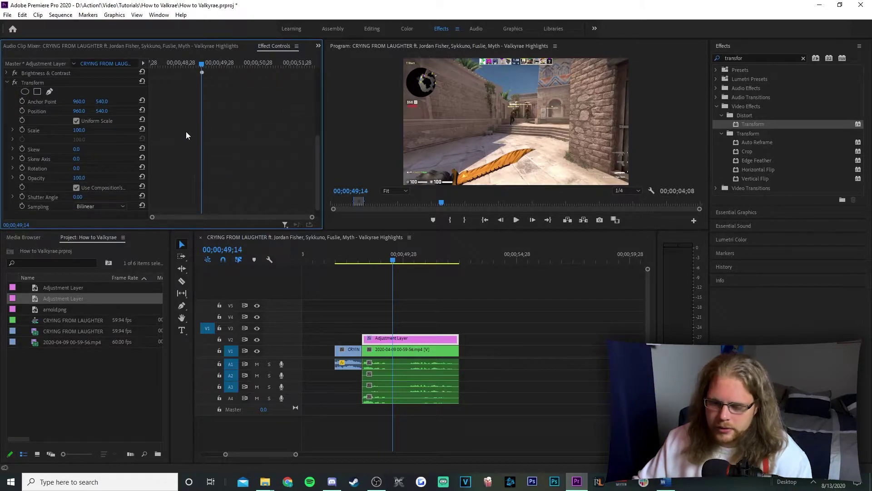
left_click(21, 131)
left_click(21, 111)
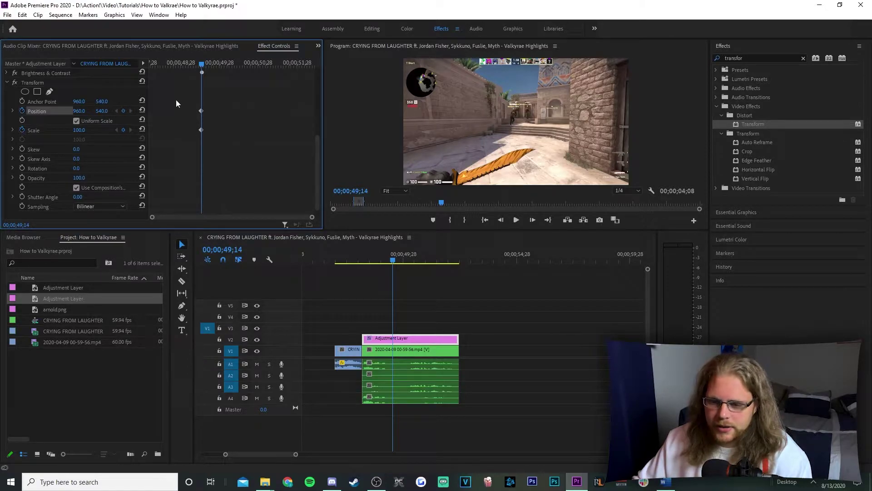
One frame further on, set the Transform Scale to 250 and shift the zoomed picture upward through its vertical Position.
key("Right")
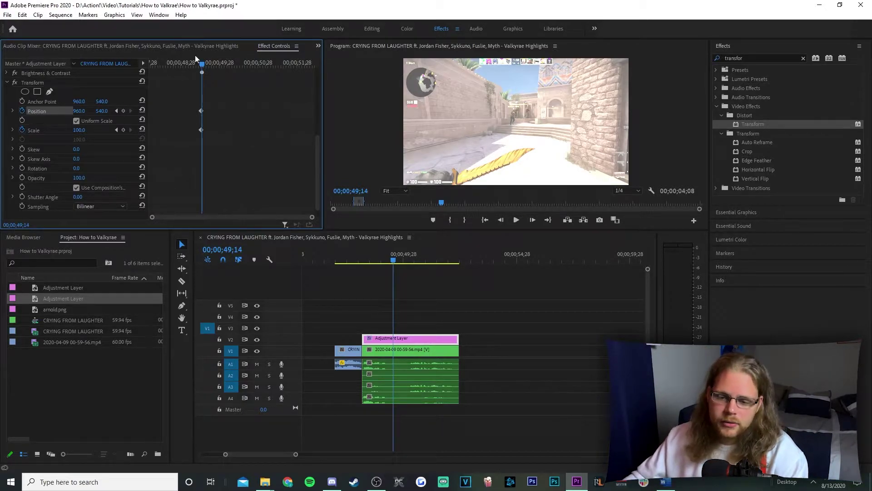
left_click(79, 130)
type("250")
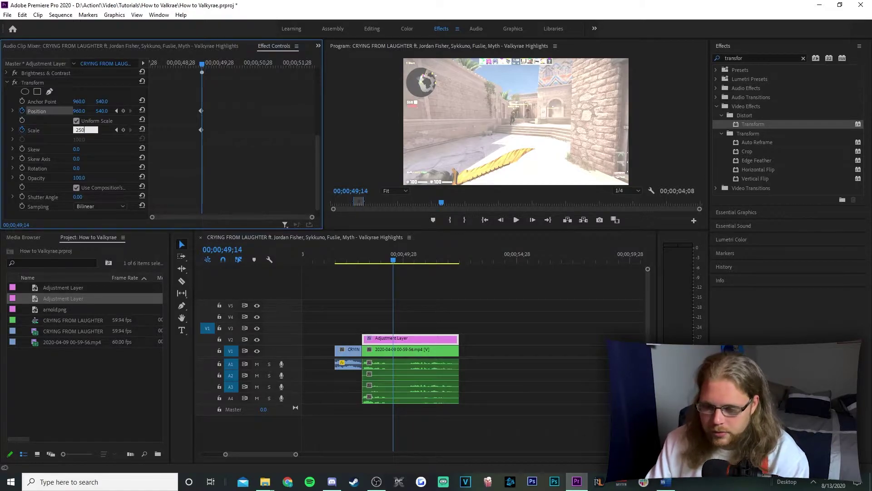
key("Return")
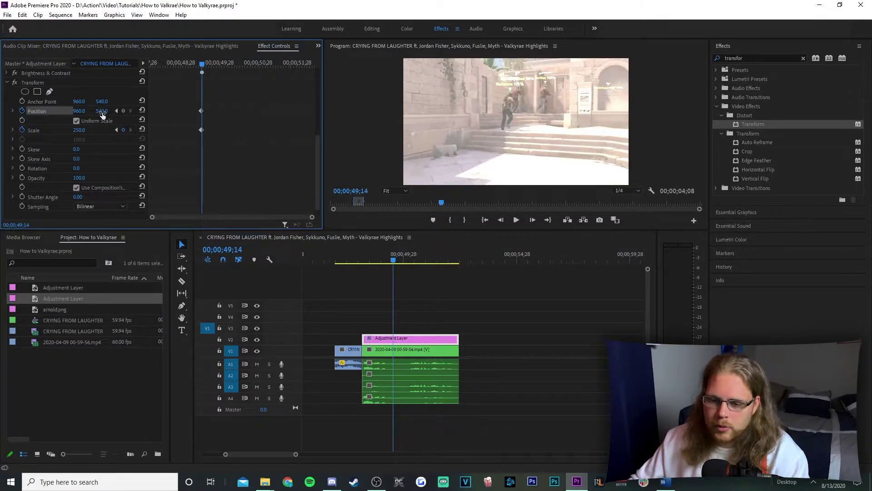
left_click_drag(102, 111, 2, 111)
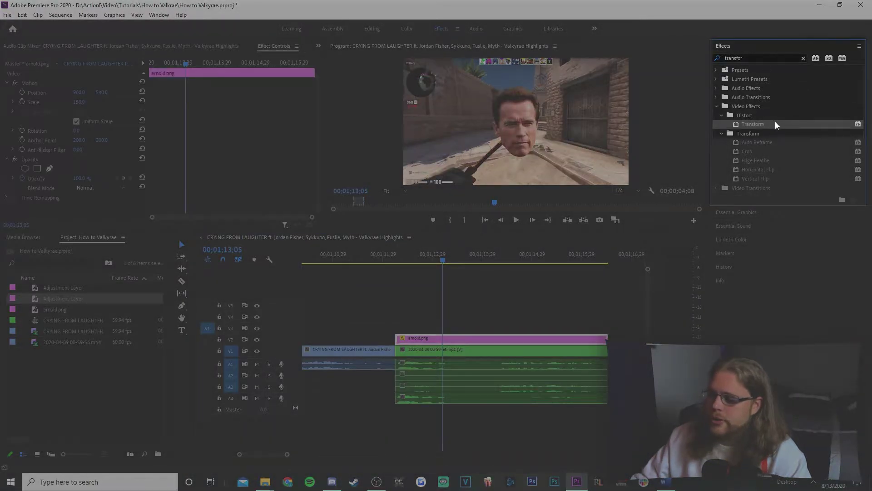
Apply the Transform effect to the arnold.png clip on V2.
left_click_drag(704, 145, 490, 337)
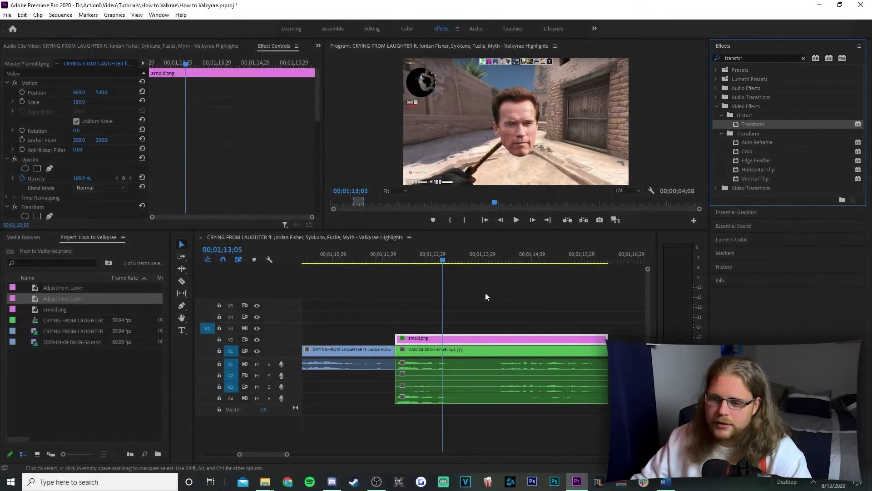
scroll(256, 145, "down", 5)
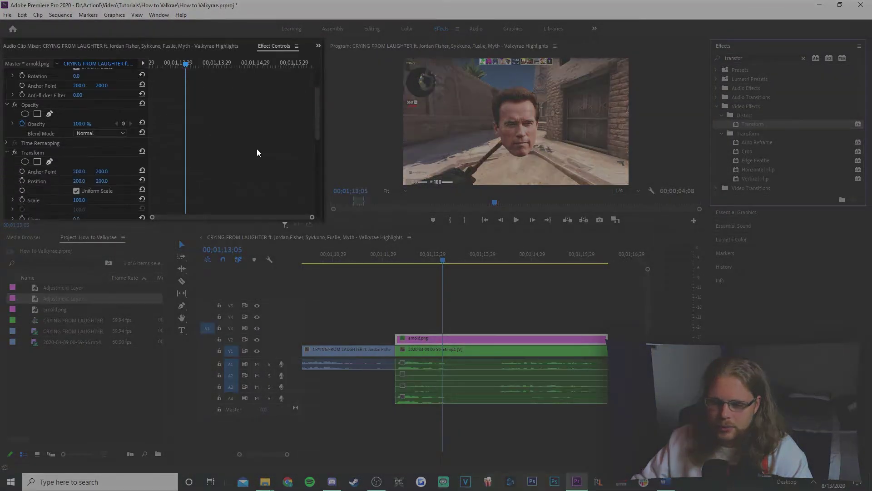
scroll(259, 159, "down", 1)
At the start of arnold.png (00;01;12;07), keyframe the Transform's horizontal Position at 210 and its Rotation at 0.5.
left_click_drag(186, 66, 150, 108)
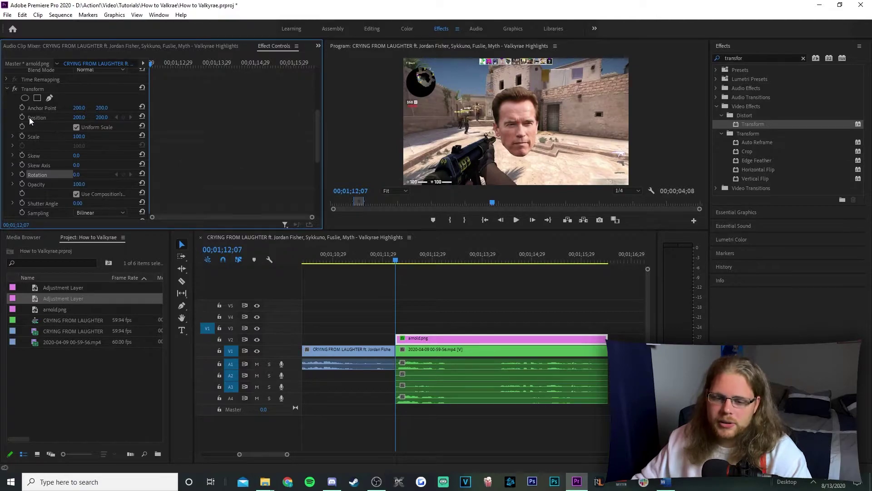
left_click(21, 117)
left_click(21, 175)
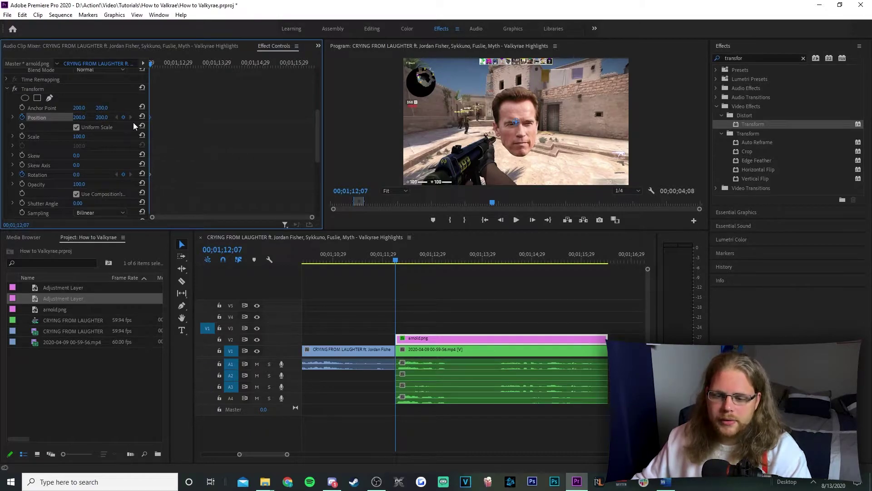
left_click(79, 118)
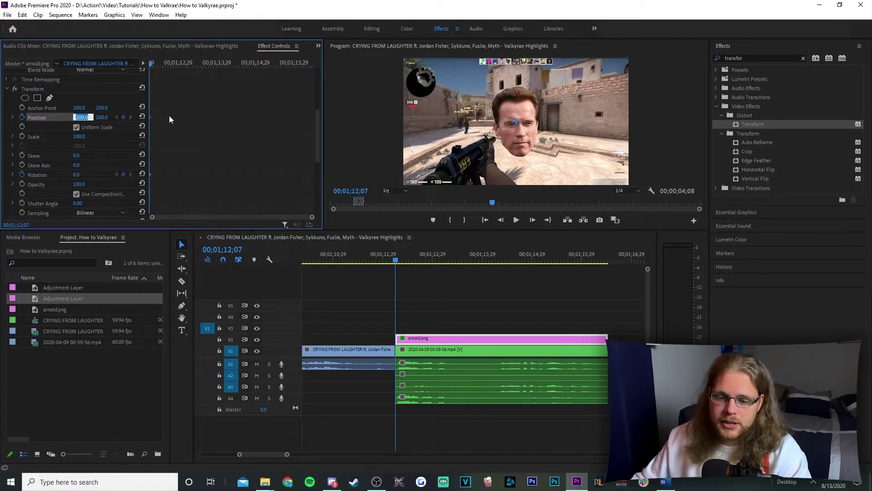
type("210")
key("Return")
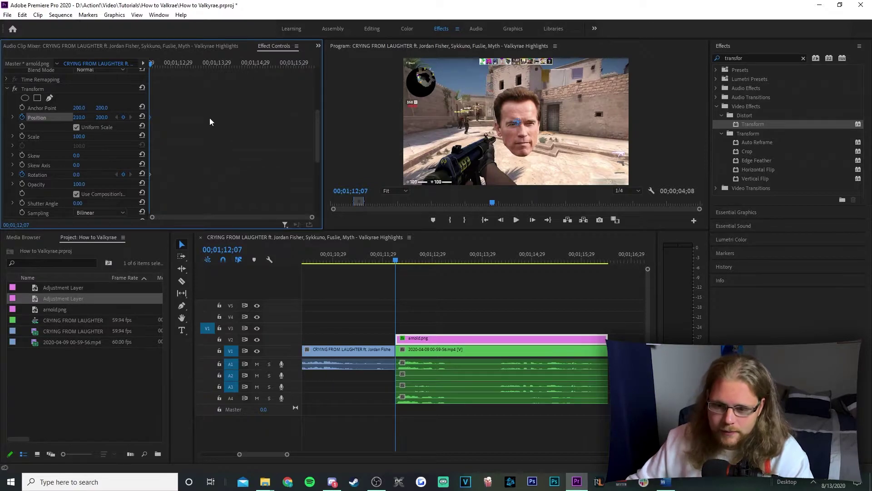
type("0.5")
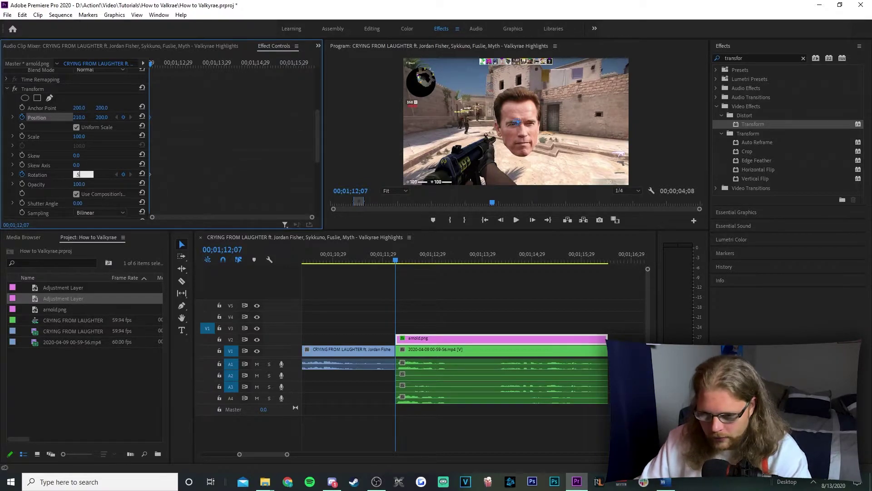
key("Return")
At 00;01;12;23, set the Transform's horizontal Position to 190 and key a new Rotation value.
left_click_drag(151, 65, 172, 66)
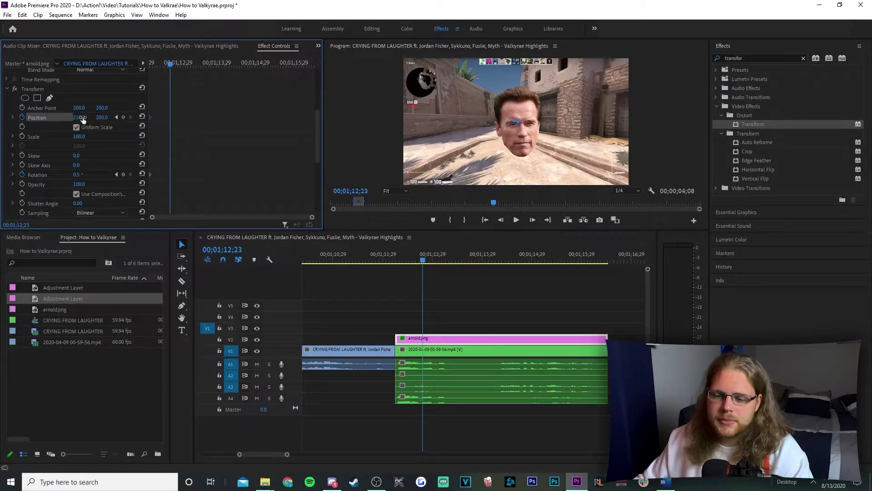
left_click(80, 118)
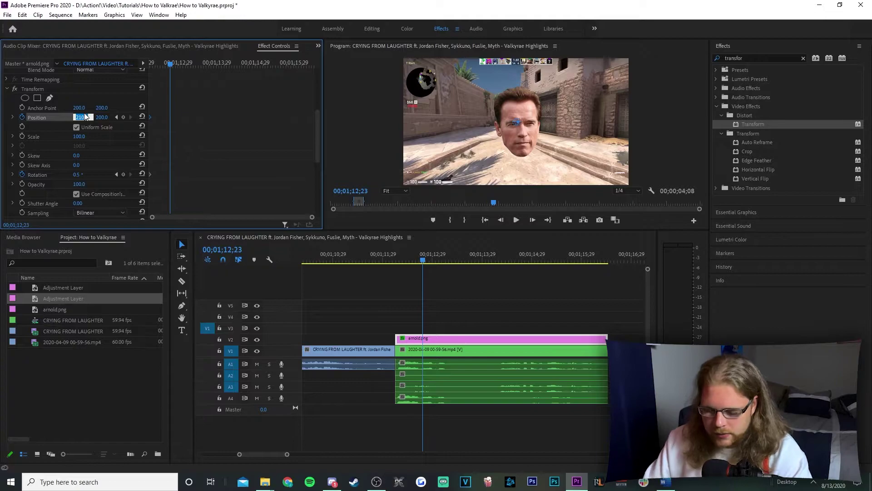
key("Return")
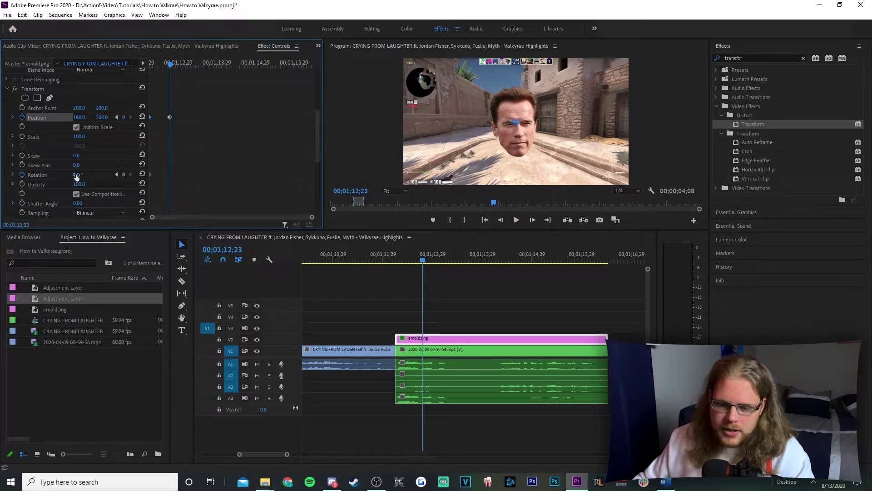
left_click(92, 173)
key("Return")
Copy the Position and Rotation keyframes repeatedly along the rest of the arnold.png clip.
left_click_drag(215, 106, 137, 187)
left_click_drag(169, 117, 307, 126, "alt")
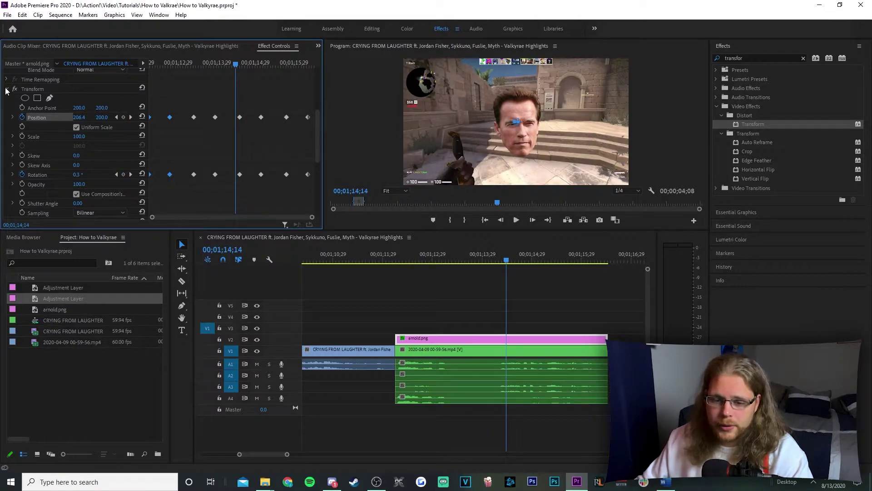
Add a second Transform effect beneath the first on arnold.png and play the clip to check the shake.
left_click(6, 91)
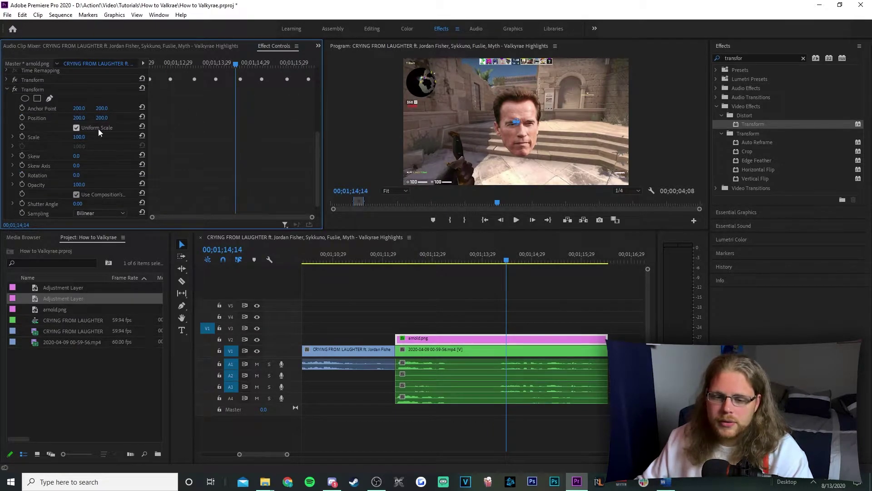
key("space")
key("space")
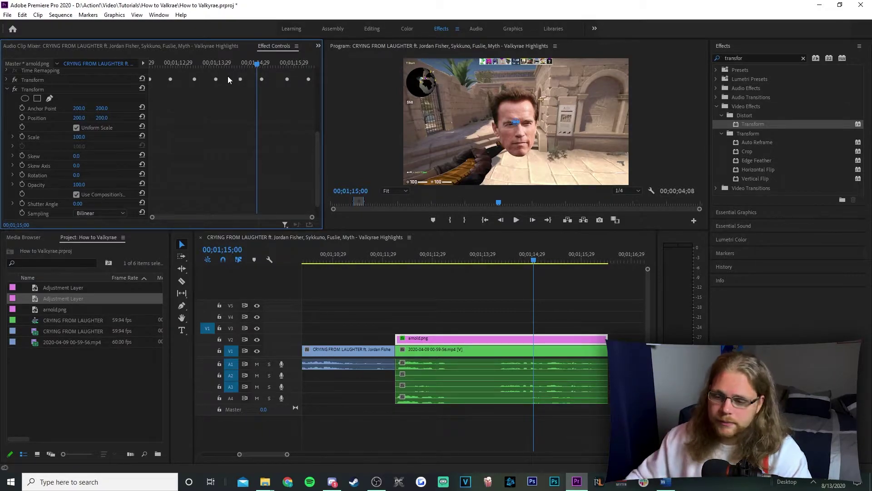
In the second Transform, keyframe the vertical Position from below the frame at 00;01;12;07 up to about 218 roughly a second further on.
left_click(217, 64)
left_click_drag(219, 65, 148, 67)
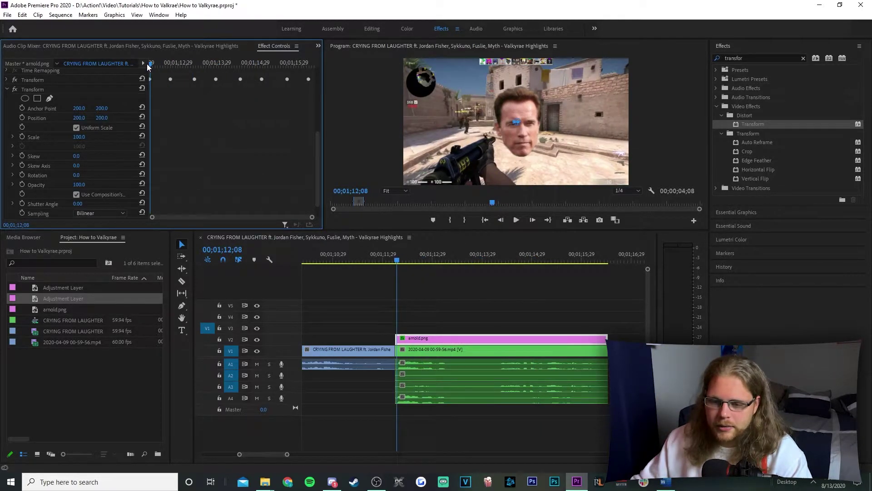
key("Left")
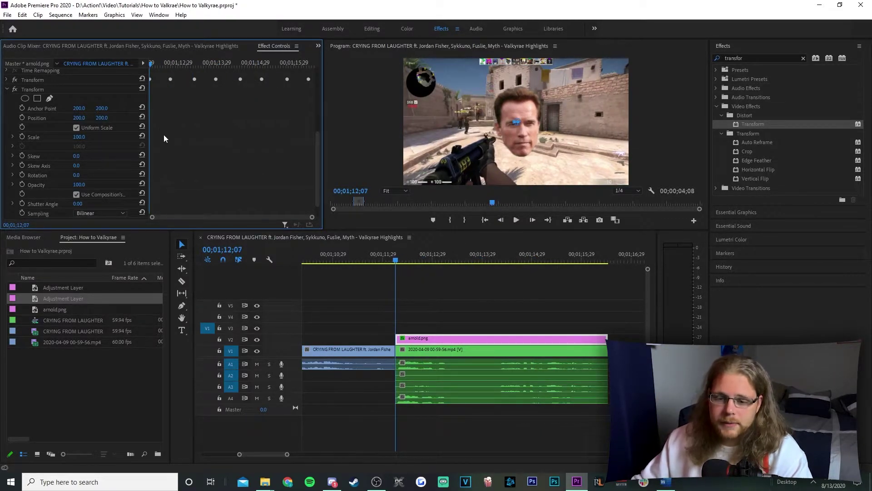
left_click(23, 119)
left_click_drag(101, 117, 348, 118)
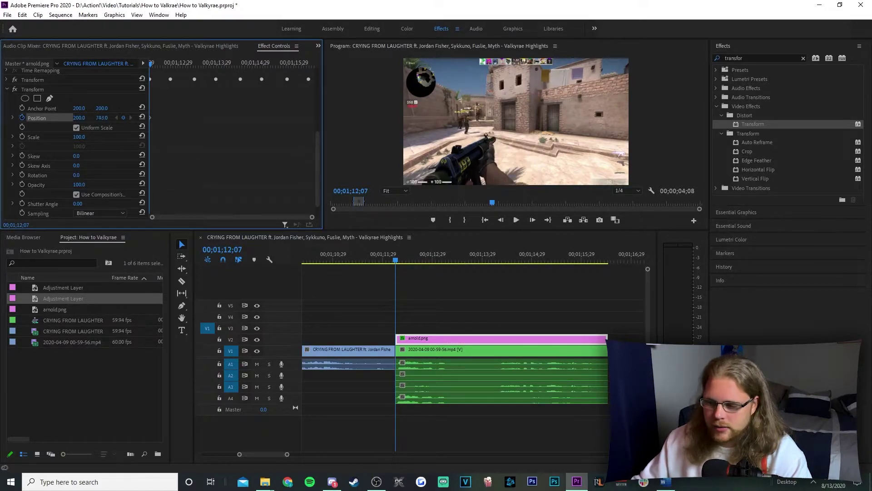
left_click_drag(150, 66, 189, 67)
left_click_drag(102, 118, 6, 117)
Hold the head's Position with a keyframe at 00;01;15;10, and copy the off-screen starting keyframe to the clip's end at 00;01;16;15.
left_click_drag(189, 66, 270, 64)
left_click(123, 118)
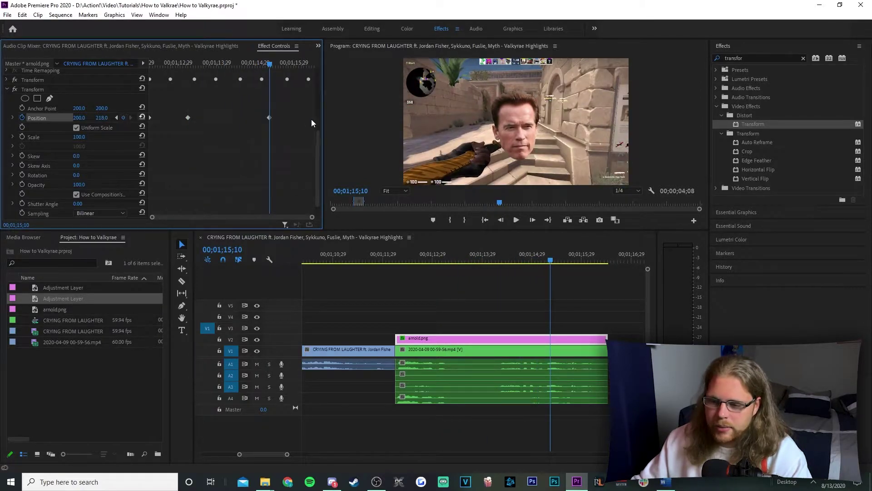
left_click_drag(270, 64, 315, 69)
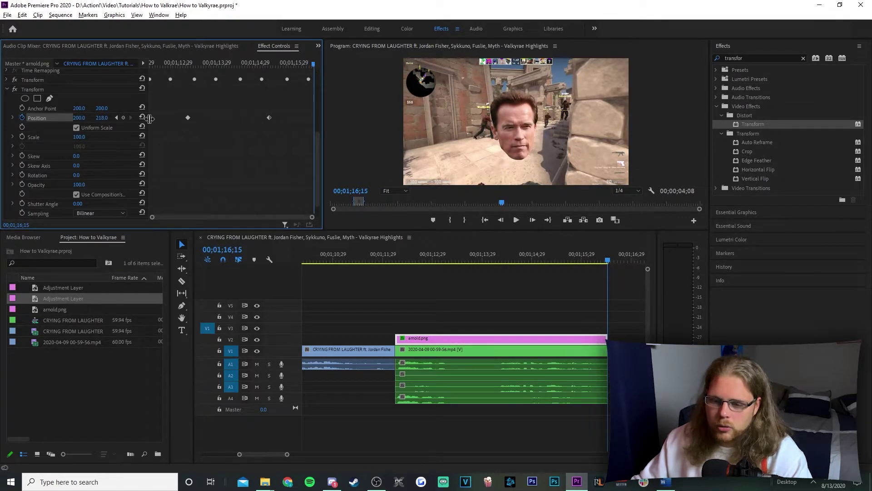
left_click_drag(151, 117, 331, 120, "alt")
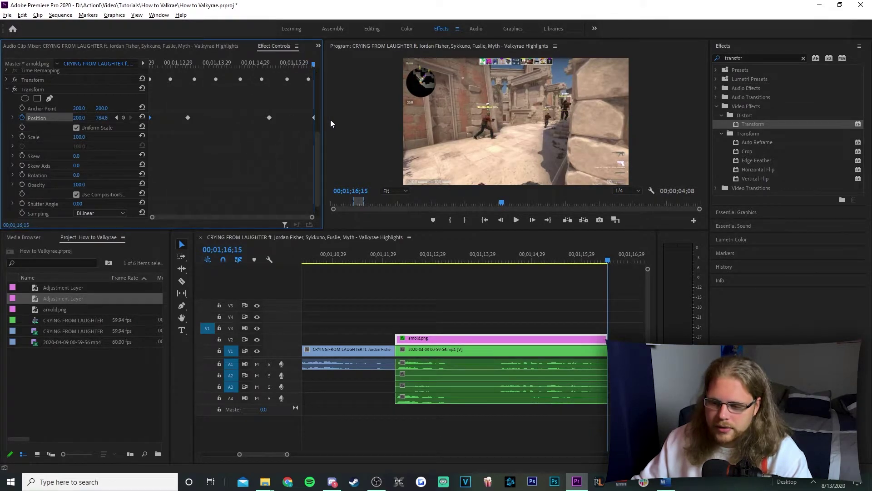
Ease the second Transform's Position keyframes on arnold.png and shape their velocity graph for a sharp slide in and out.
left_click(13, 117)
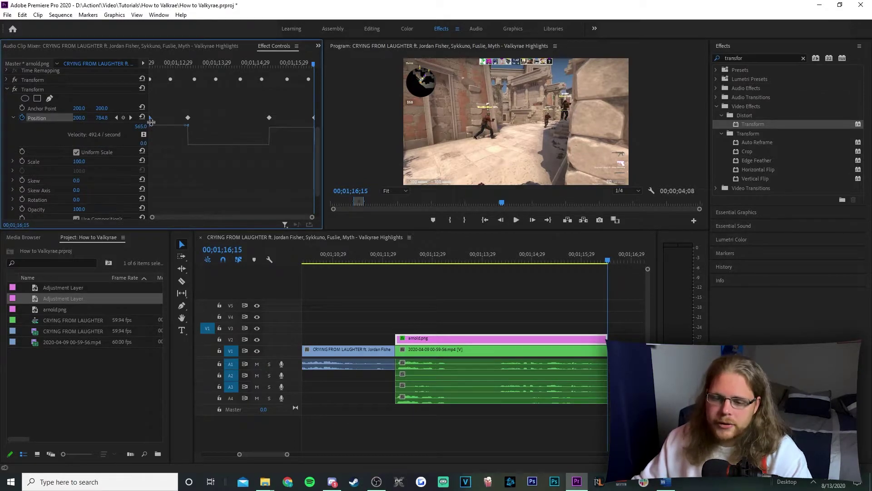
left_click_drag(154, 129, 152, 170)
left_click(182, 146)
left_click(314, 118)
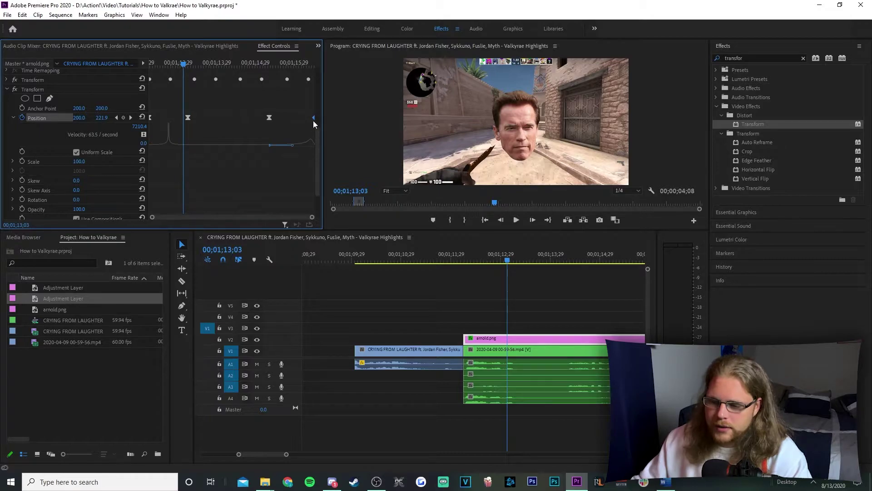
left_click_drag(313, 118, 308, 118)
left_click_drag(291, 164, 266, 170)
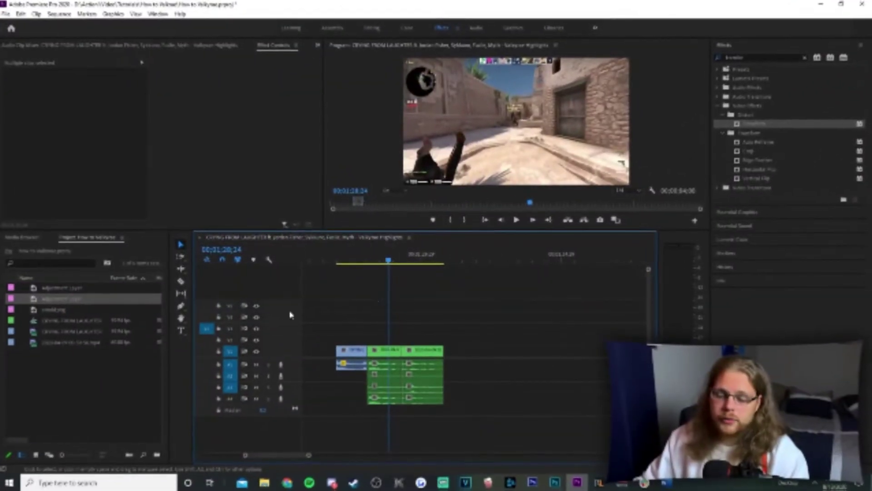
Place an adjustment layer on V2 at 00;01;28;24, trim it to about one second across the cut, and duplicate it onto V3.
left_click_drag(70, 298, 392, 341)
key("c")
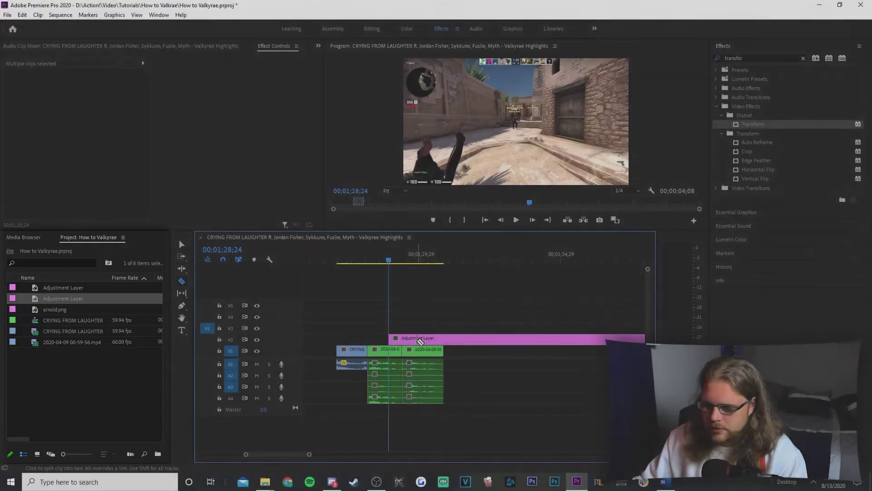
left_click(416, 340)
key("v")
right_click(435, 339)
left_click(457, 90)
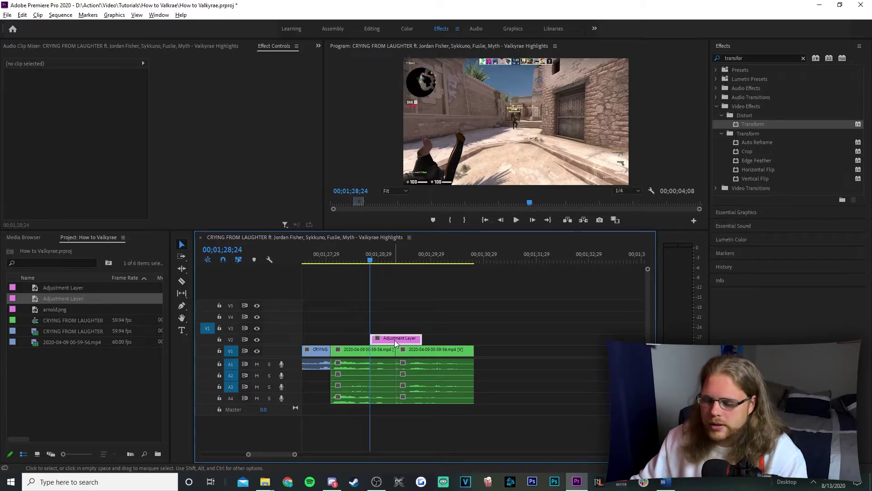
left_click_drag(394, 340, 388, 321)
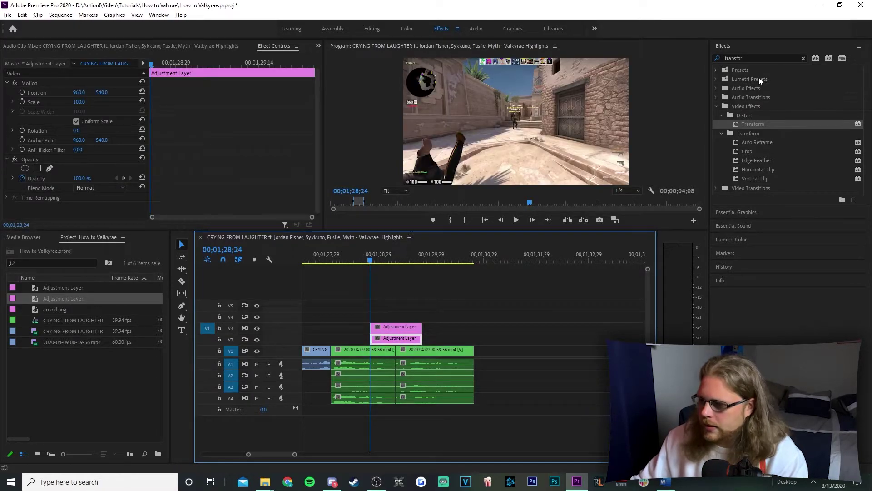
Find the Replicate effect and apply it to the adjustment layer on V2.
left_click(757, 58)
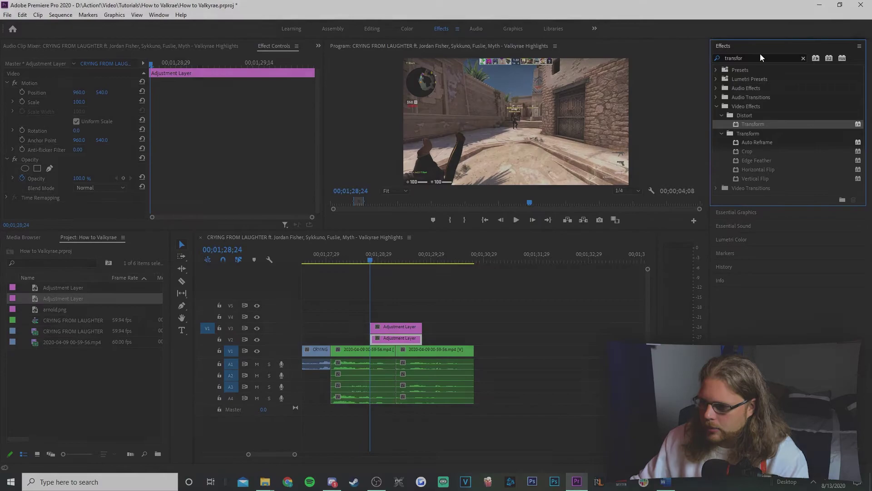
left_click(760, 54)
type("tepl")
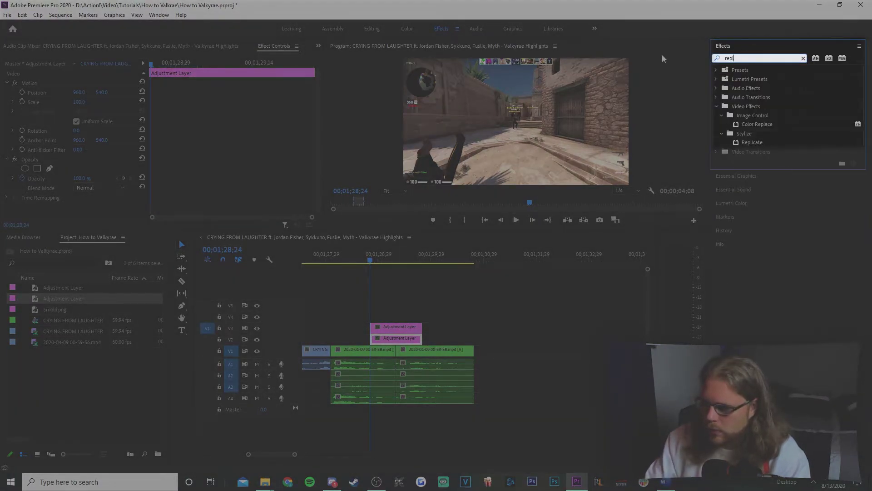
left_click_drag(752, 142, 418, 338)
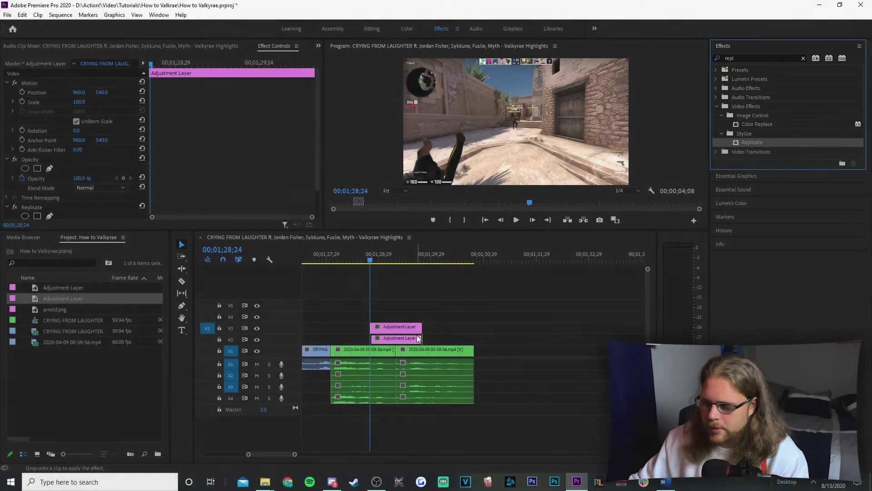
Apply the Transform and Directional Blur effects to the adjustment layer on V3.
left_click_drag(759, 57, 687, 56)
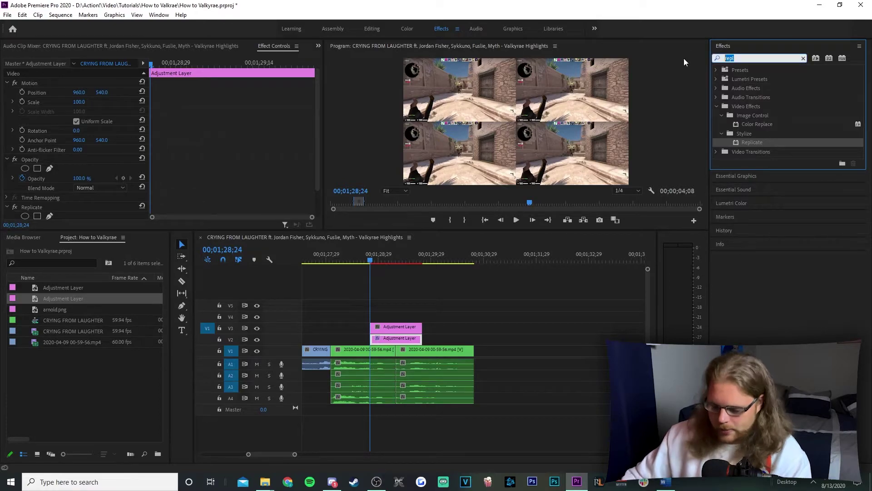
type("transf")
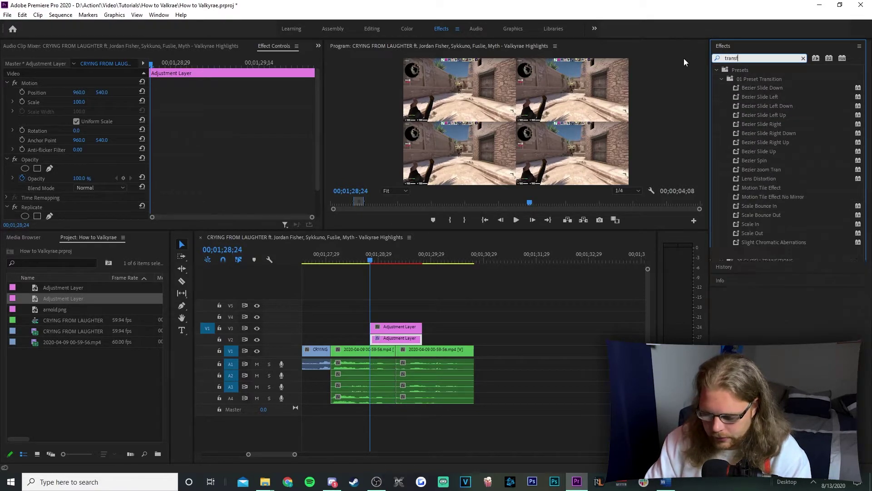
double_click(751, 125)
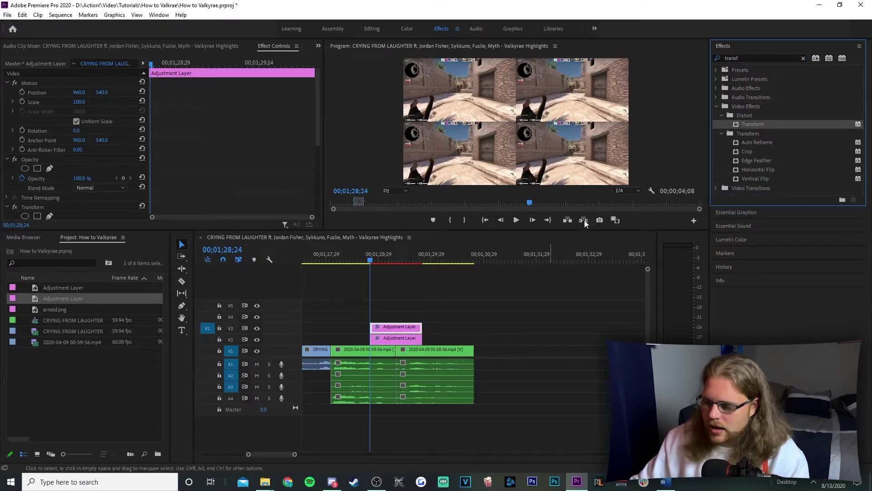
left_click_drag(756, 58, 578, 73)
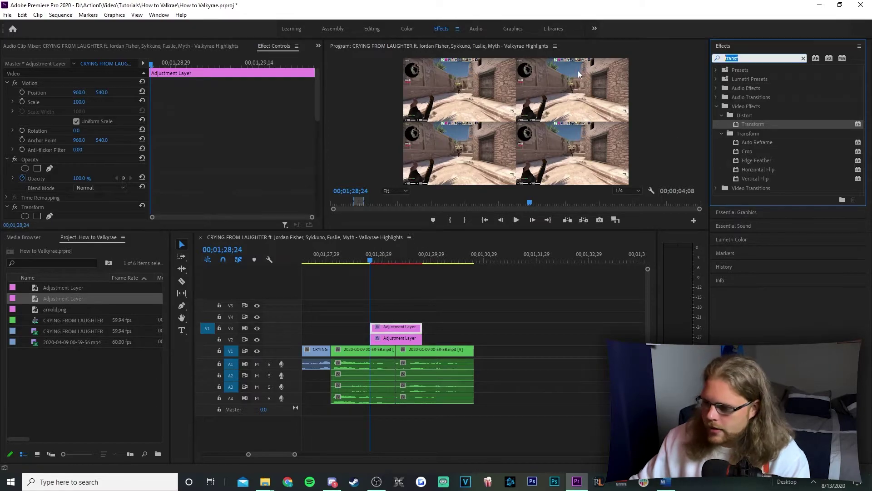
type("dir")
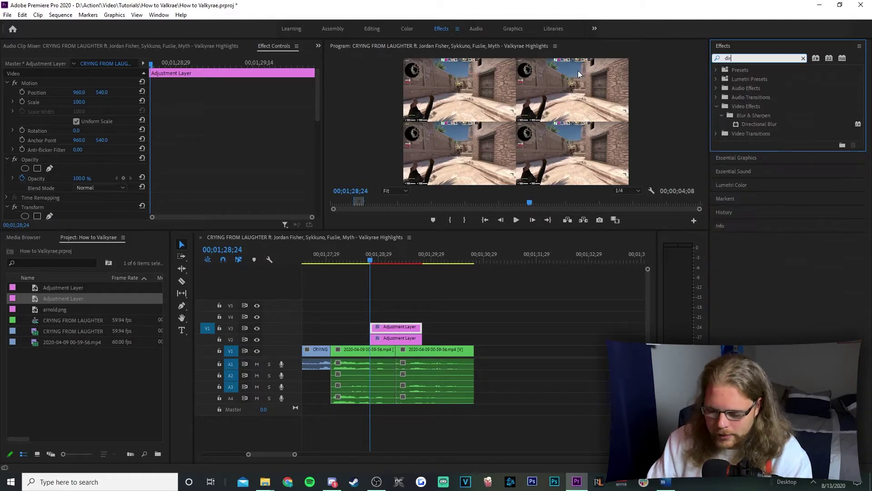
left_click_drag(418, 280, 410, 327)
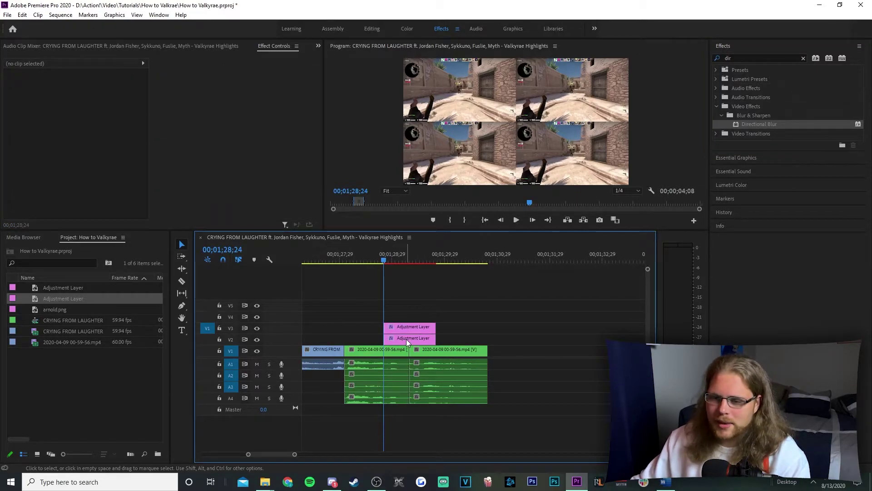
Set the Replicate count to 3 on the V2 adjustment layer.
left_click(407, 339)
scroll(258, 159, "down", 2)
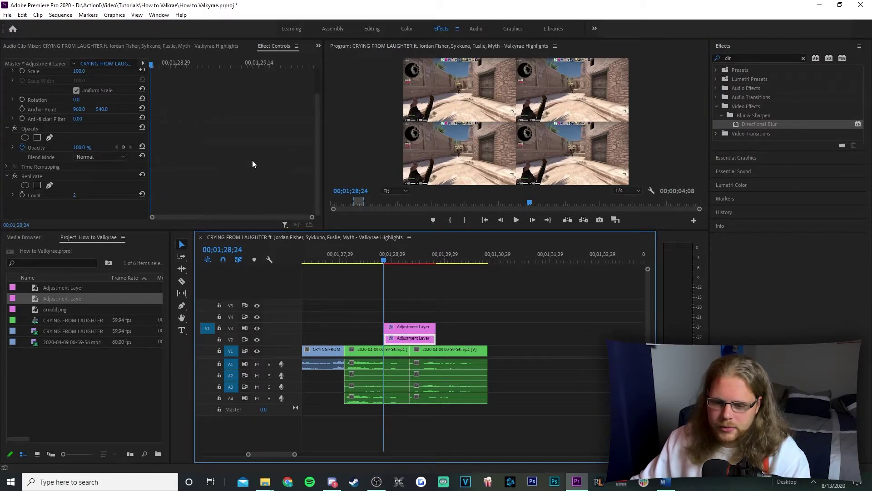
left_click(75, 195)
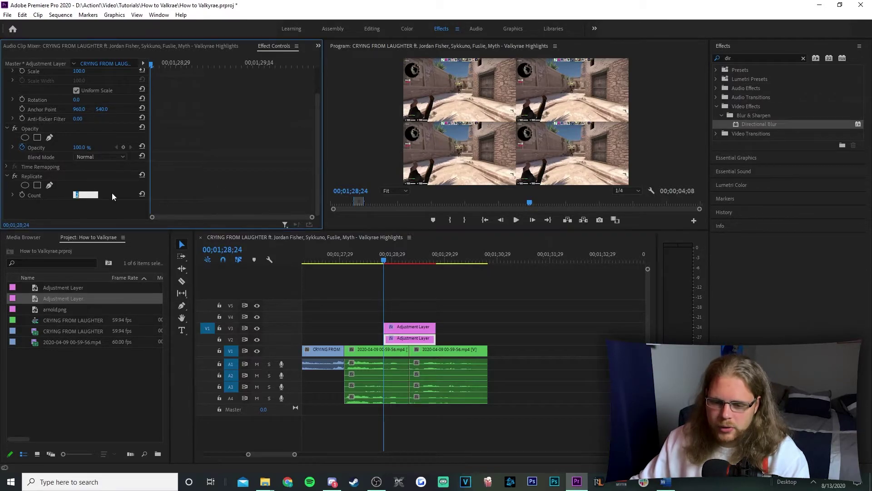
type("3")
key("Return")
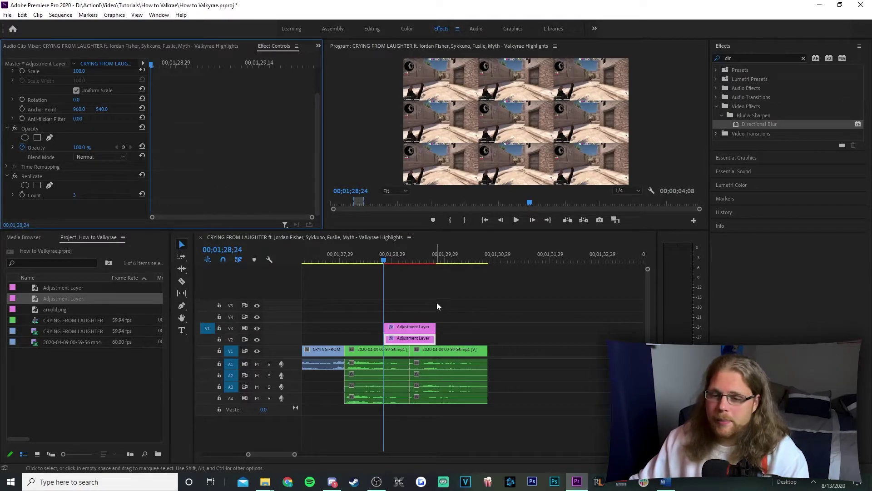
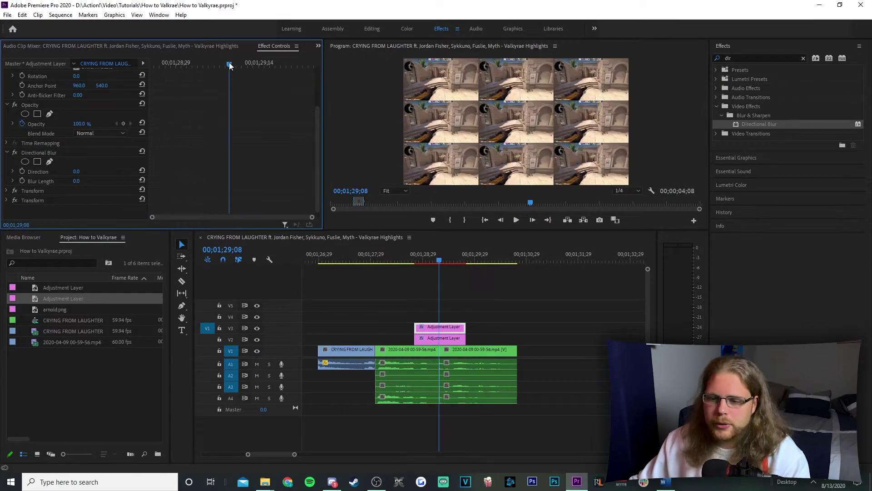
Keyframe the V3 layer's Blur Length at 0 on 00;01;28;28, 1 on 00;01;29;08 and 0 on 00;01;29;19.
left_click_drag(230, 65, 175, 72)
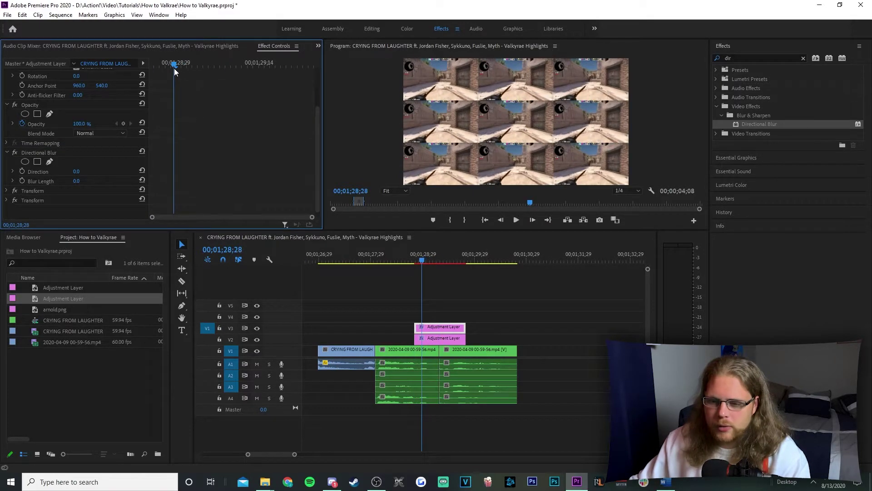
left_click(21, 181)
left_click_drag(437, 263, 445, 264)
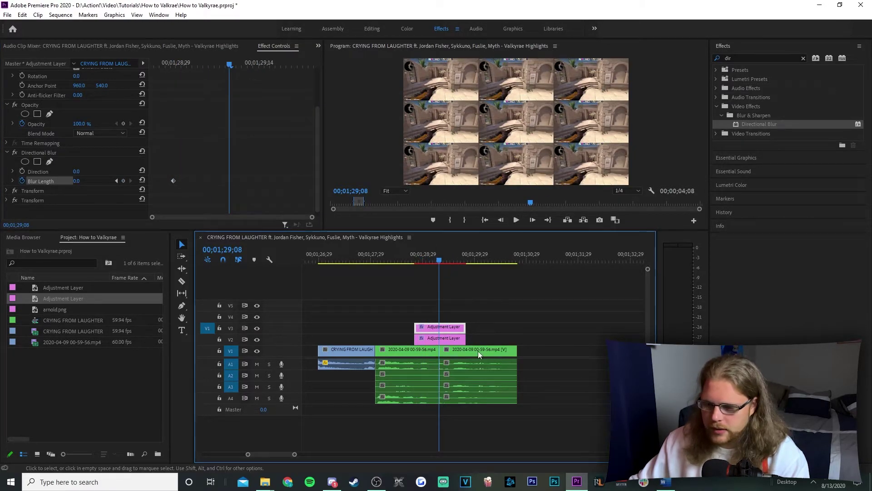
left_click(80, 181)
type("1")
key("Return")
left_click_drag(228, 64, 287, 70)
left_click(95, 178)
type("0")
key("Return")
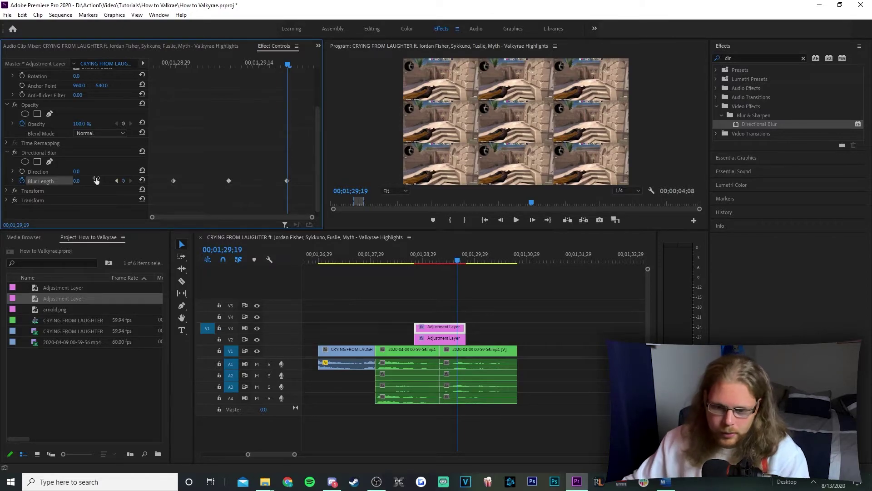
Set the Directional Blur's direction to -50° and collapse the effect's settings.
left_click(78, 172)
type("-50")
key("Return")
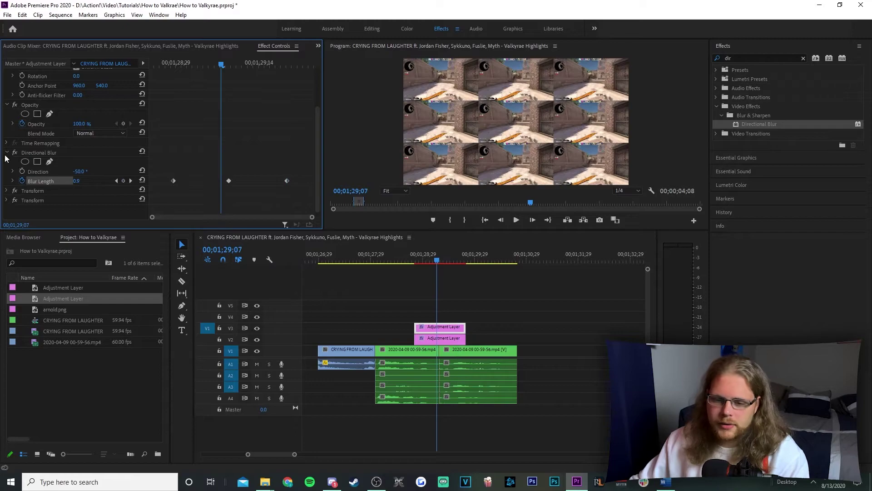
left_click(7, 154)
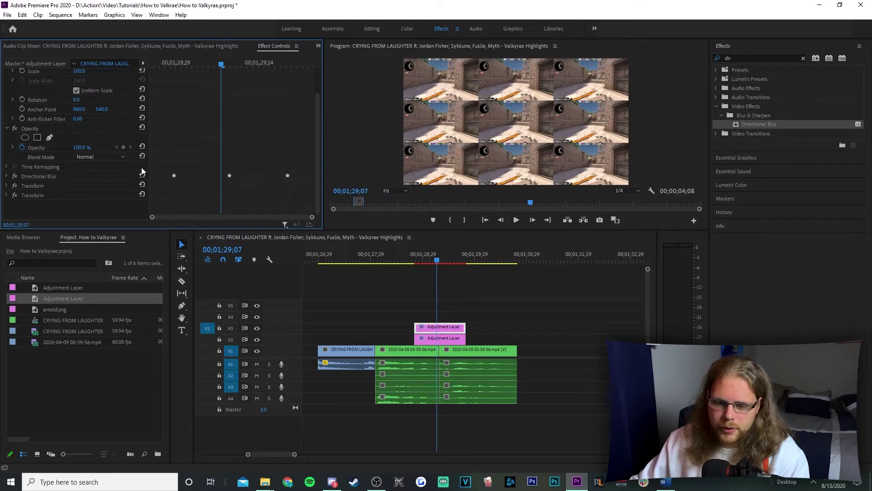
Start Position and Rotation keyframes in the V3 layer's first Transform at the layer's beginning, 00;01;28;24.
left_click(7, 186)
scroll(218, 148, "down", 2)
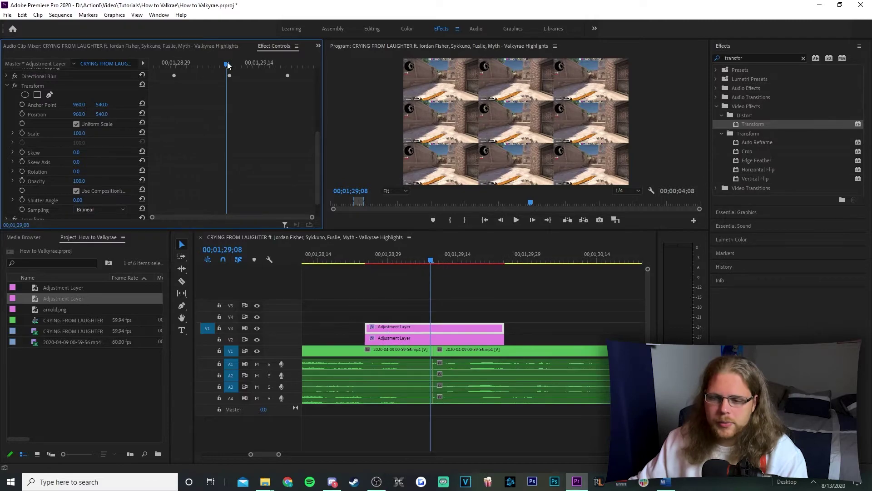
key("Left")
key("Left")
key("Left")
key("Left")
key("Left")
key("Left")
key("Left")
key("Left")
key("Left")
key("Left")
key("Left")
key("Left")
key("Left")
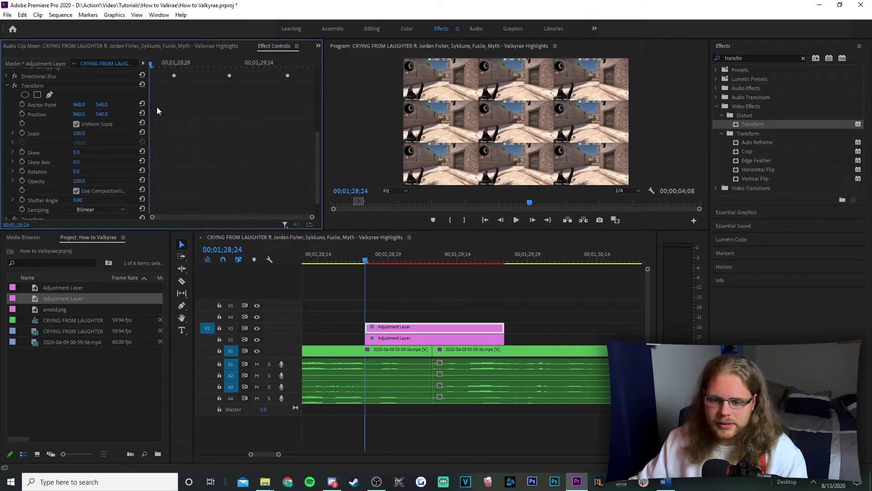
left_click(22, 114)
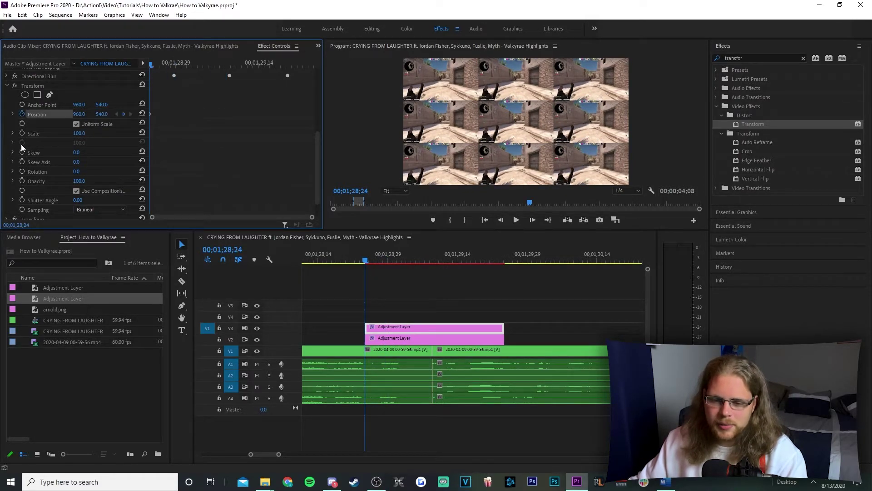
left_click(22, 171)
At 00;01;28;26, keyframe the Transform's horizontal Position at 965 and Rotation at 0.5°.
left_click_drag(151, 63, 165, 66)
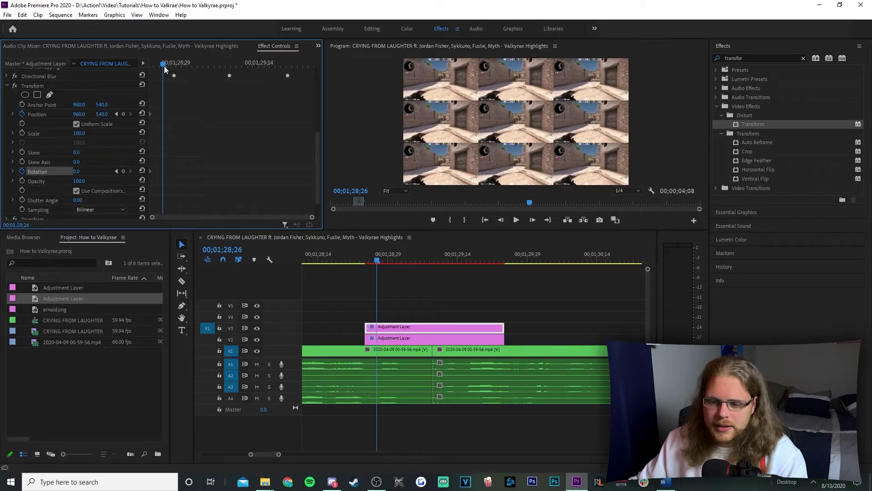
left_click(85, 114)
type("965")
key("Return")
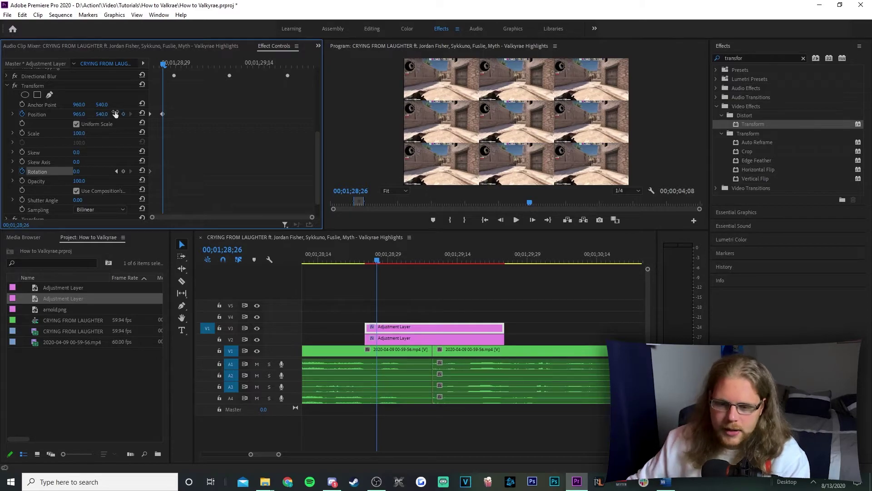
left_click(89, 171)
type("0.5")
key("Return")
At 00;01;28;29, keyframe the Transform's horizontal Position at 955 and Rotation at -0.5°.
left_click_drag(164, 62, 176, 64)
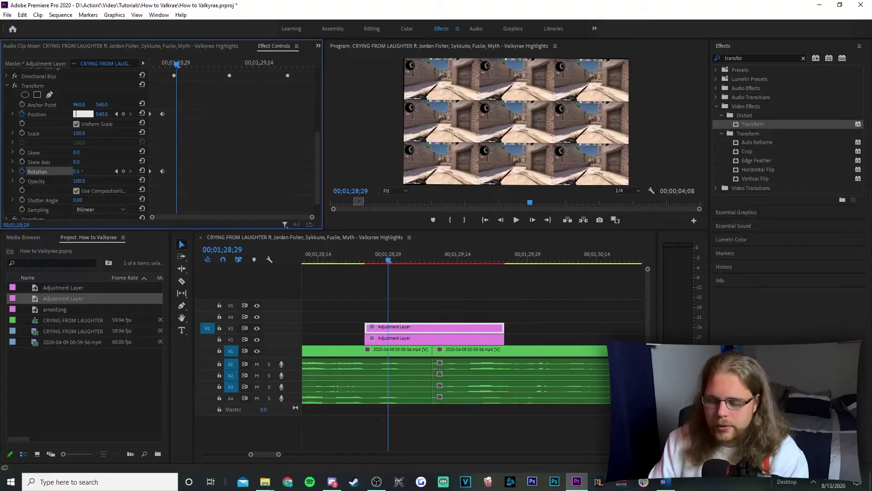
type("5")
key("Return")
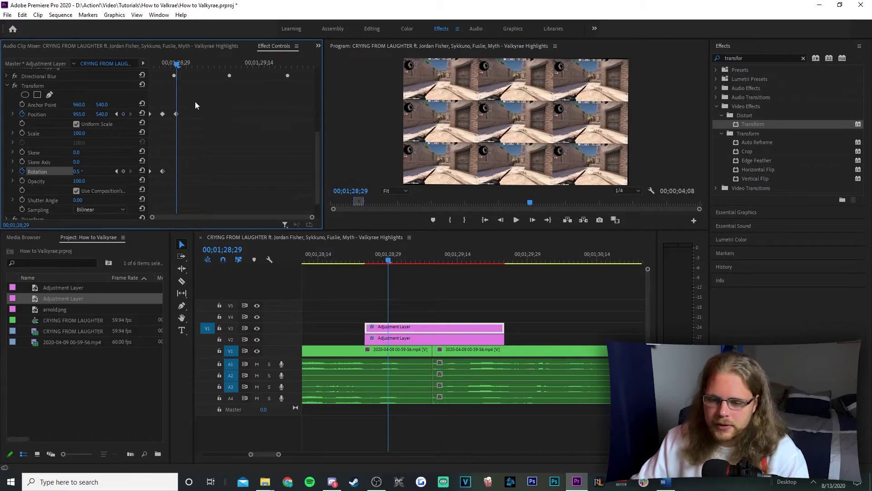
left_click(80, 172)
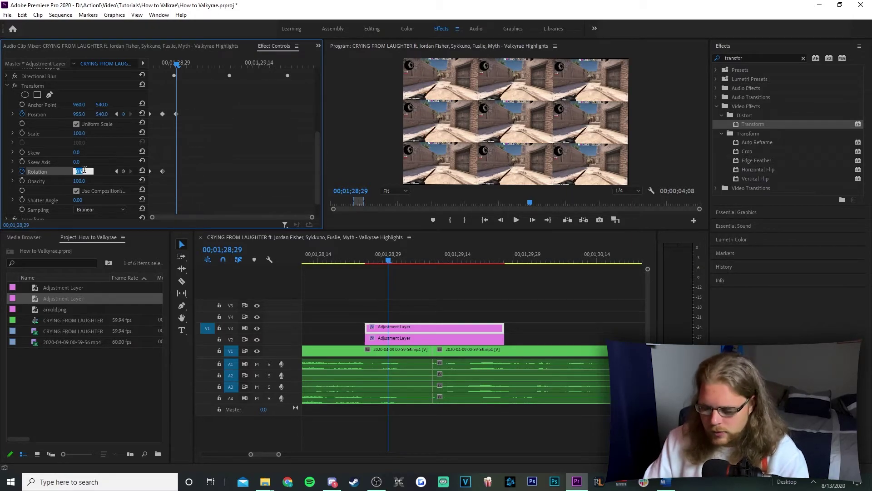
type("-0.5")
key("Return")
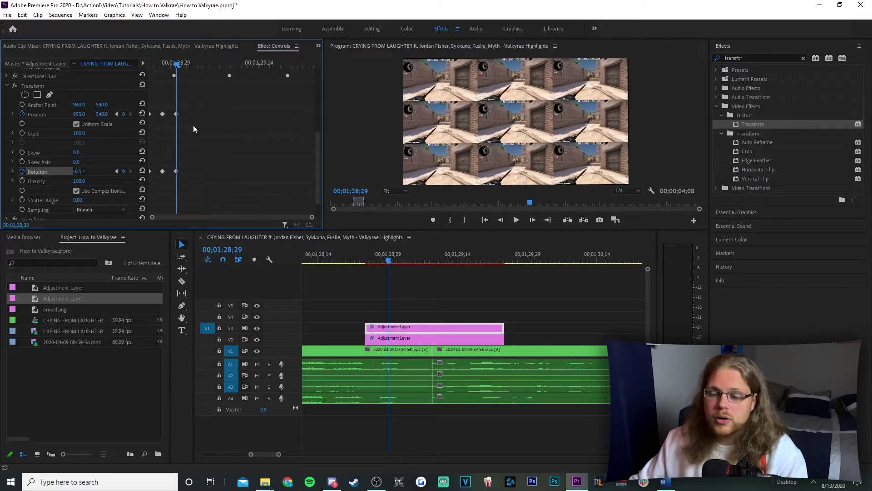
Copy the last two pairs of Position and Rotation keyframes repeatedly along the rest of the V3 adjustment layer.
left_click_drag(186, 123, 192, 171)
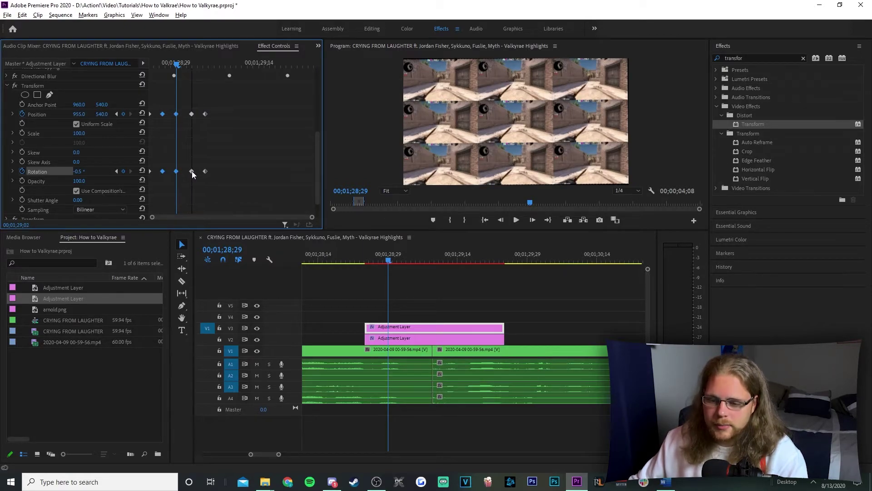
left_click_drag(163, 115, 222, 121)
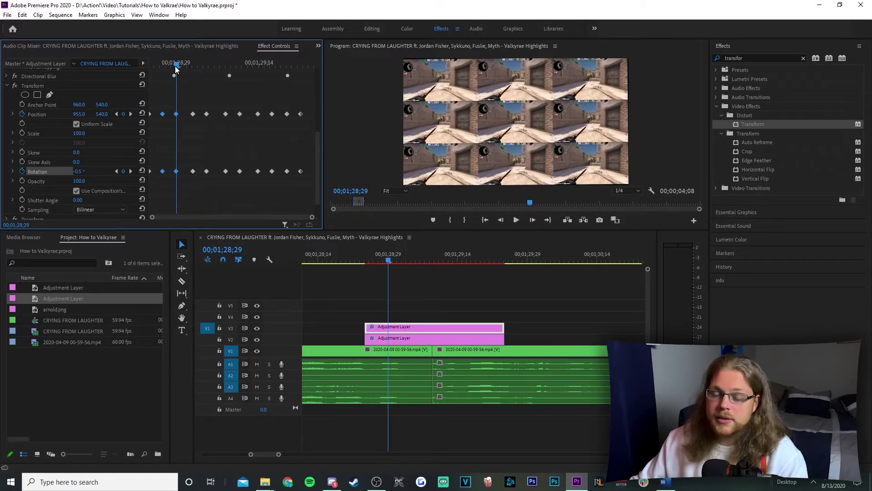
At the V3 layer's end, 00;01;29;24, reset the first Transform's Position and Rotation to their defaults as closing keyframes.
left_click_drag(176, 67, 315, 79)
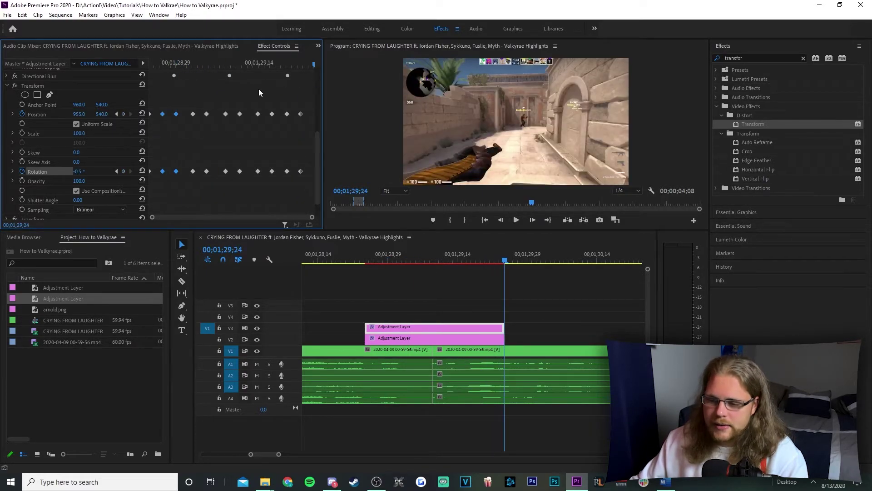
left_click(143, 113)
left_click(142, 171)
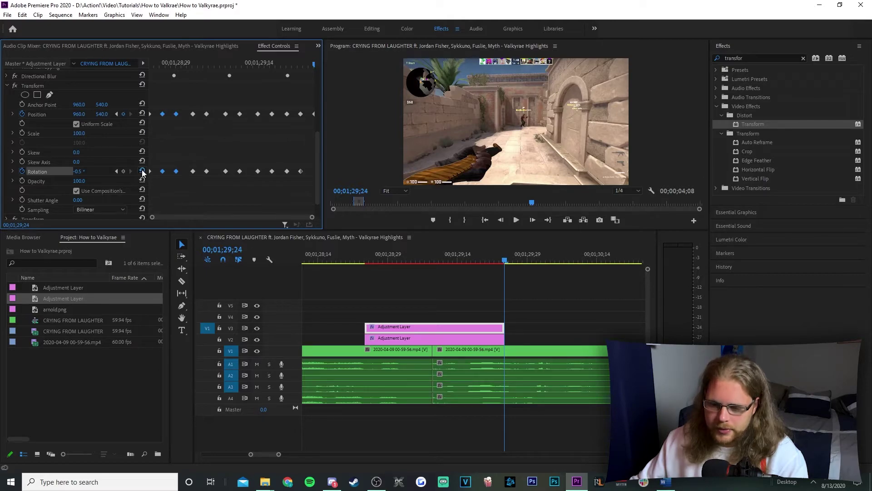
left_click(7, 86)
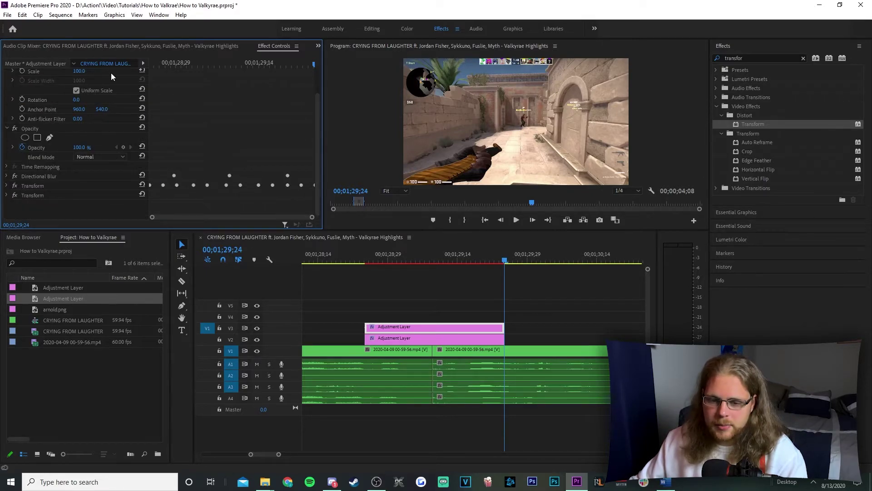
Set the Scale of the V3 layer's second Transform effect to 300.
left_click(6, 195)
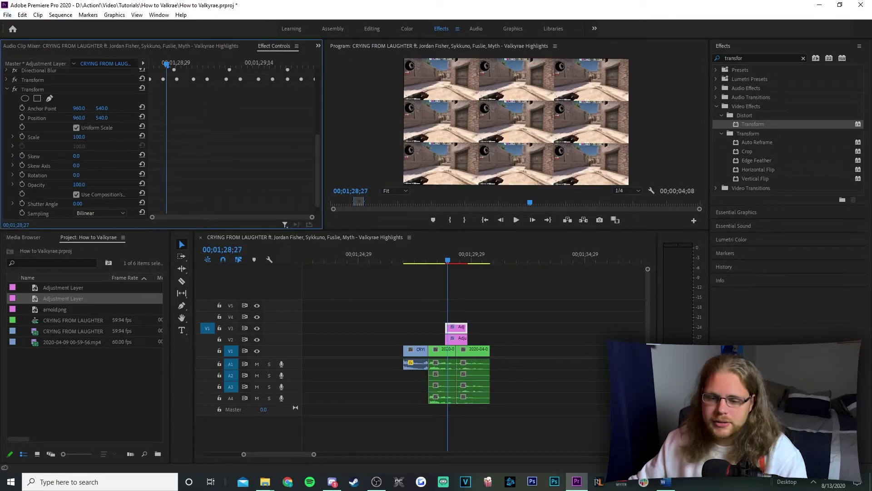
left_click(80, 137)
type("2")
type("00")
key("Return")
Start Position keyframes in the second Transform at the layer's beginning, 00;01;28;24, with the vertical Position at 1620.
key("Left")
key("Left")
key("Left")
left_click(21, 118)
key("=")
left_click(96, 124)
type("1")
key("Return")
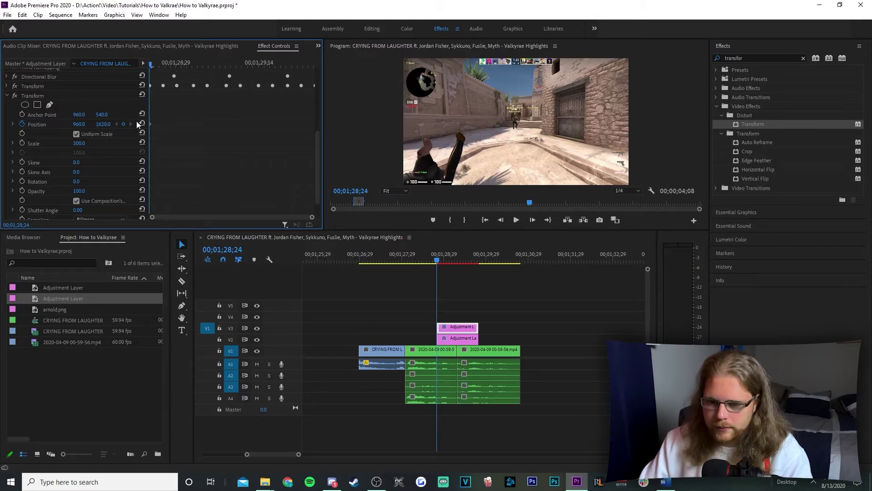
At 00;01;29;08, keyframe the second Transform's vertical Position at -540.
left_click_drag(441, 261, 457, 261)
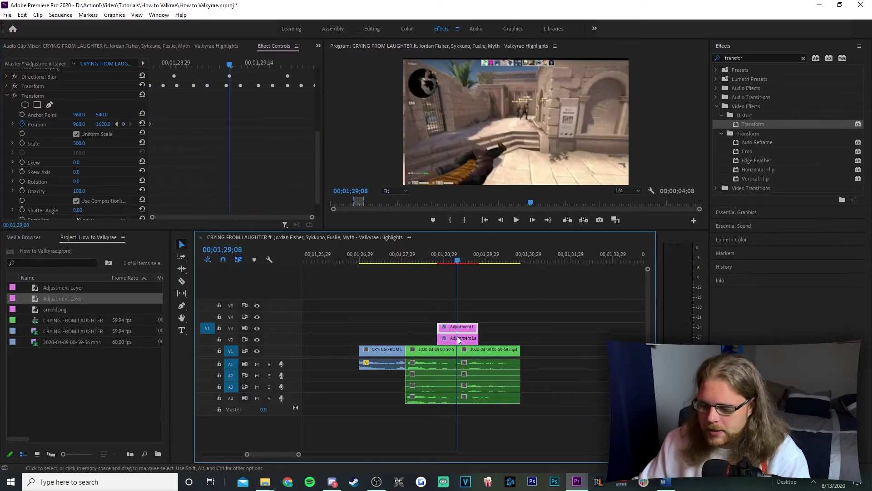
left_click(102, 124)
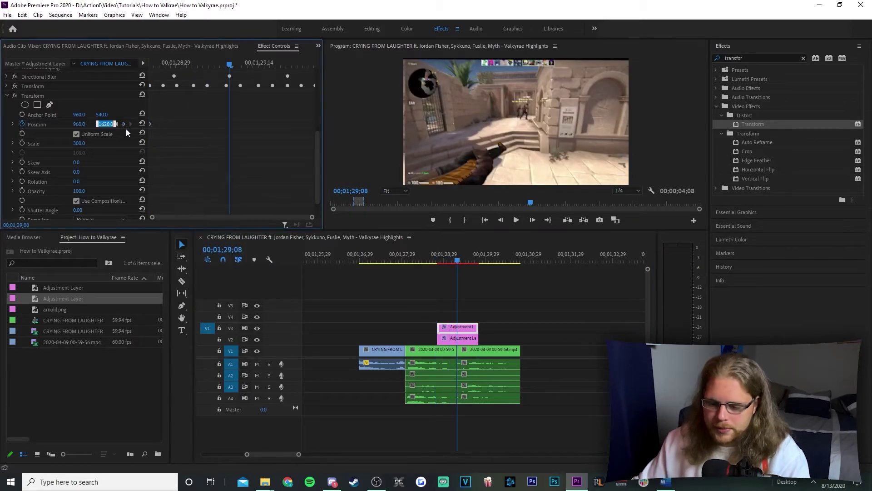
type("-540")
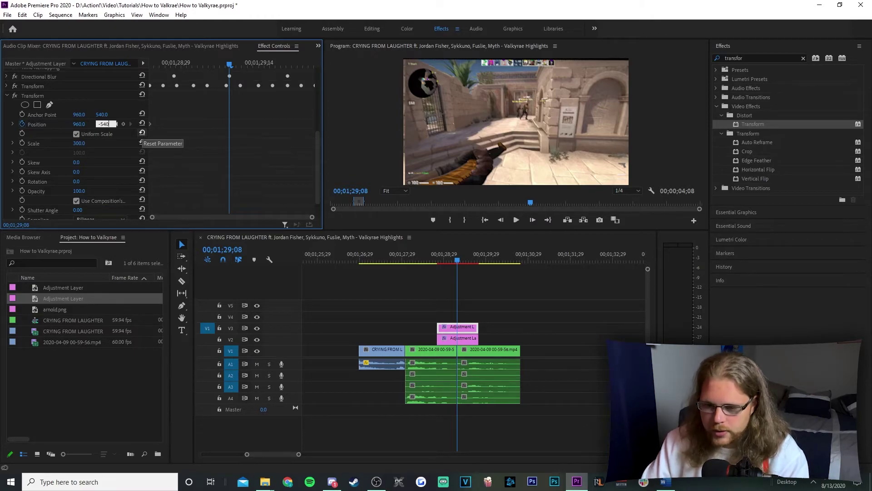
key("Return")
Copy the opening Position keyframe to 00;01;29;09 and the 00;01;29;08 keyframe to the end of the V3 layer.
key("Right")
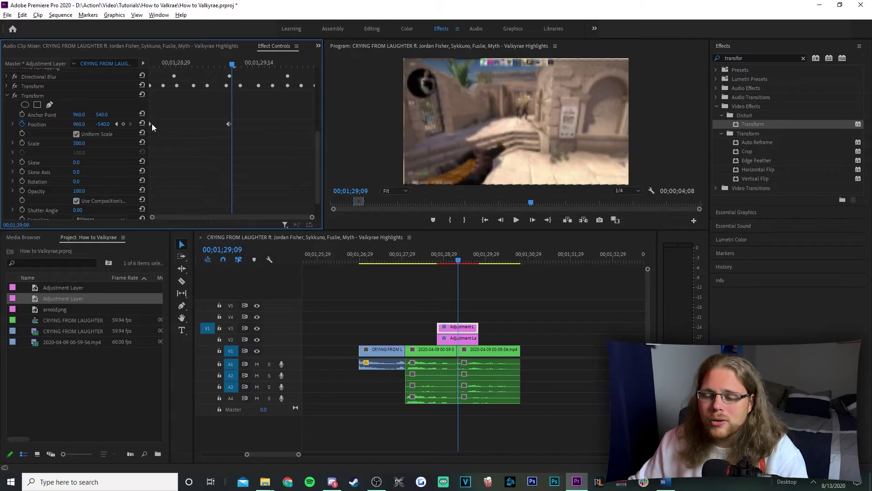
left_click_drag(150, 124, 234, 127)
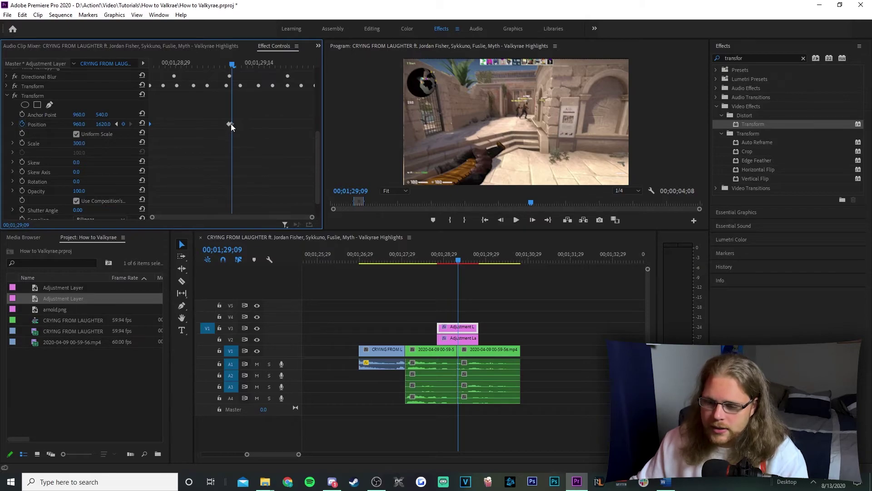
left_click_drag(228, 125, 320, 130)
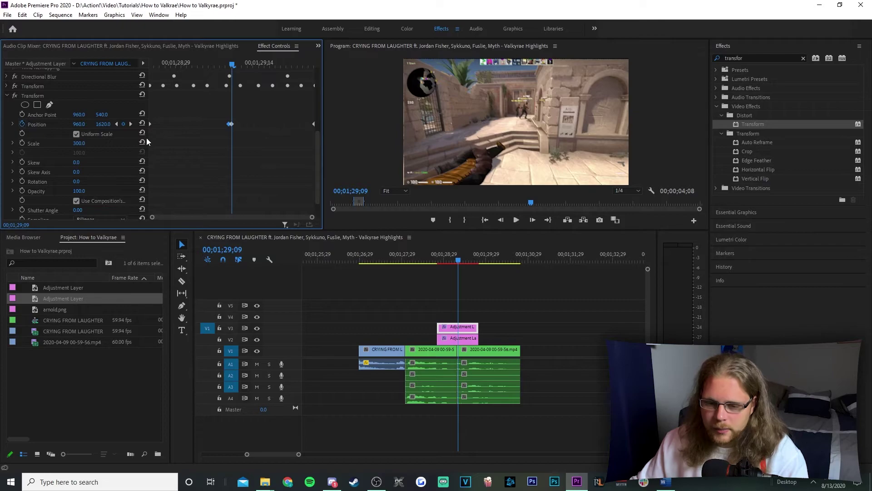
Shape the second Transform's Position velocity curve to ease out of the first keyframe and accelerate steeply into 00;01;29;08.
left_click(13, 124)
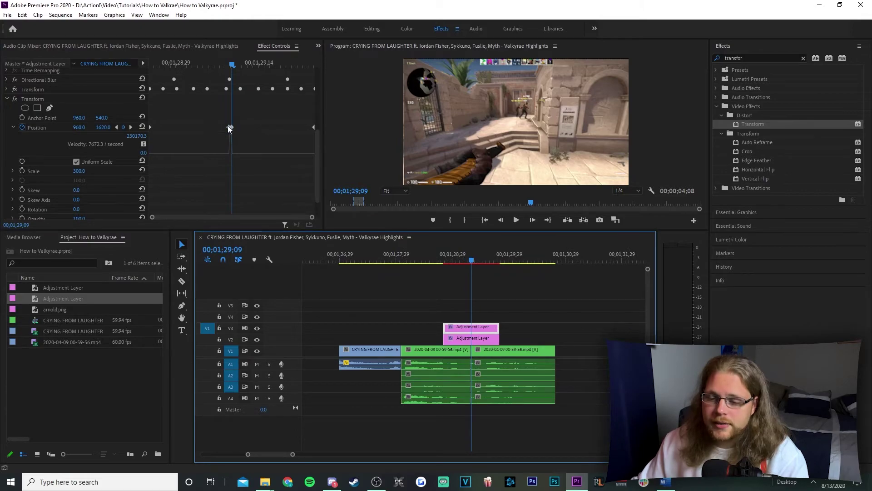
left_click(228, 125)
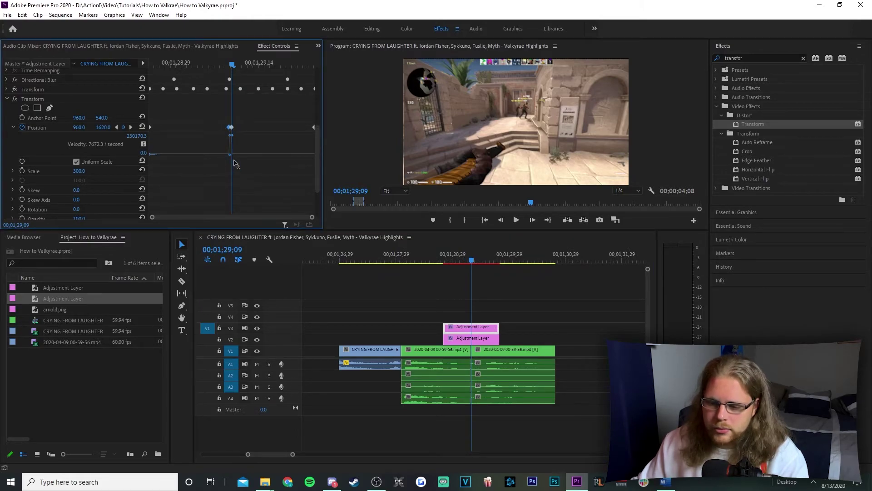
left_click_drag(234, 160, 263, 124)
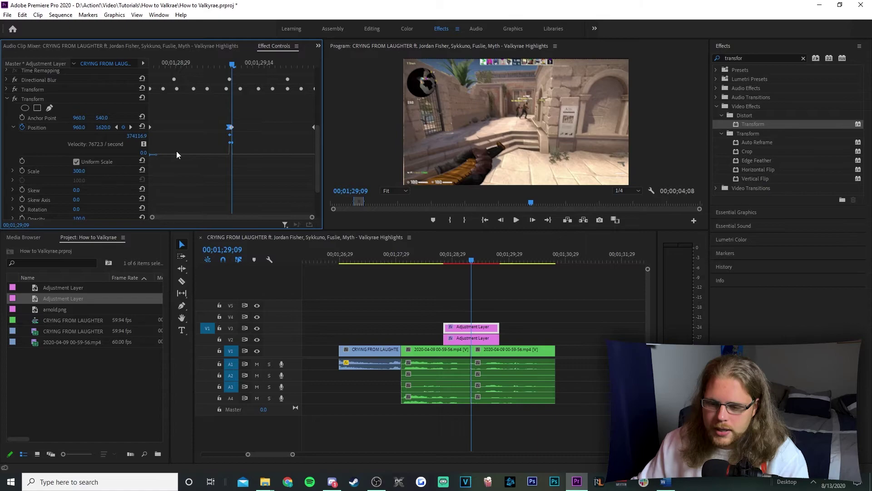
left_click(158, 157)
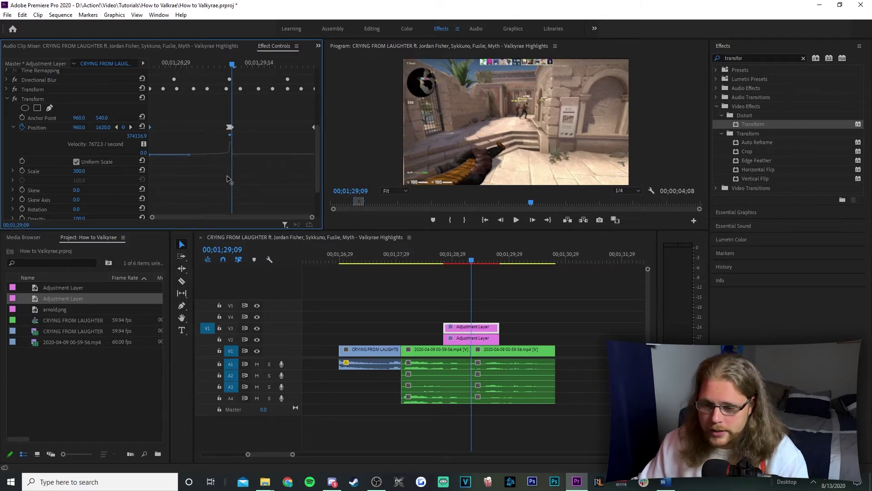
Shape the Position velocity curve to leave 00;01;29;09 at high speed and ease into the keyframe at the layer's end.
left_click(233, 154)
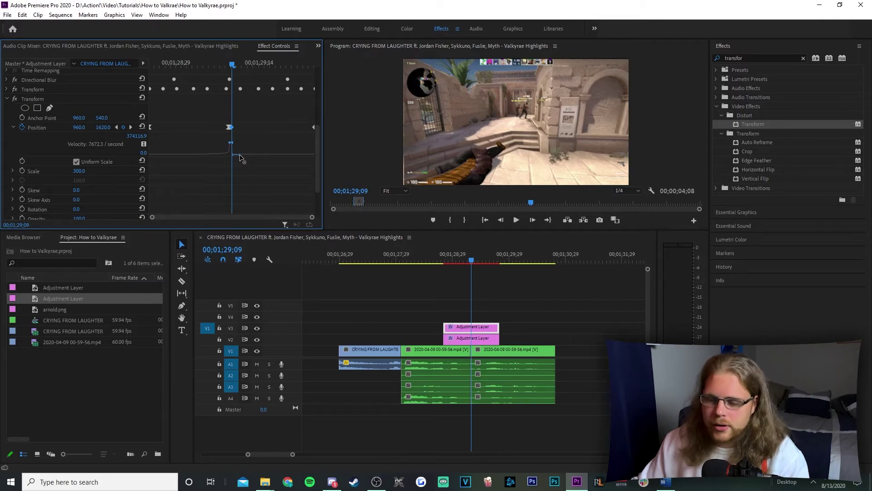
left_click_drag(240, 157, 204, 146)
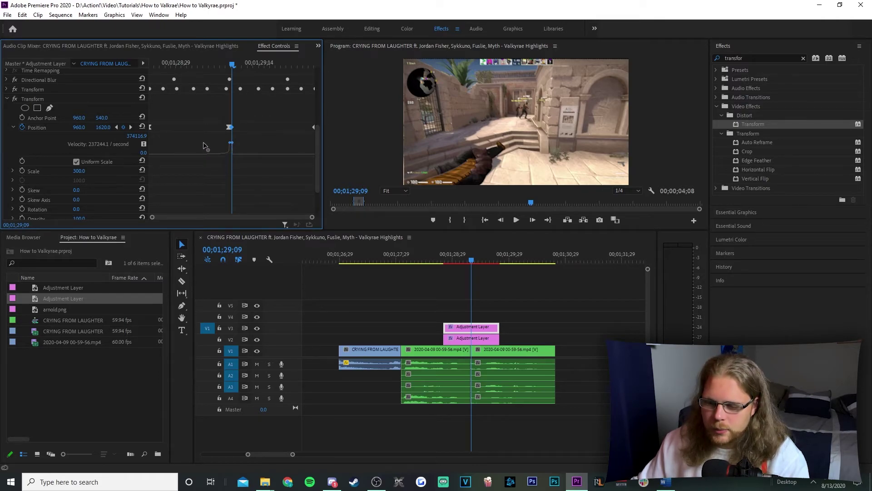
left_click_drag(314, 128, 311, 127)
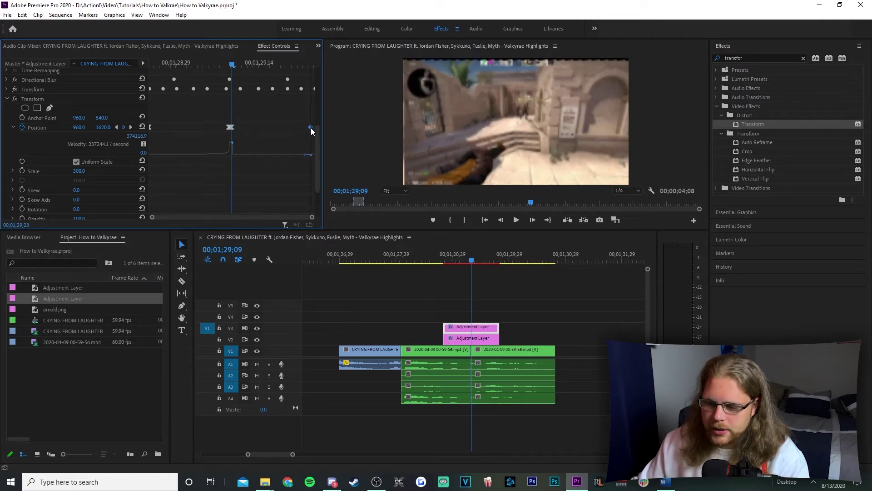
left_click(305, 156)
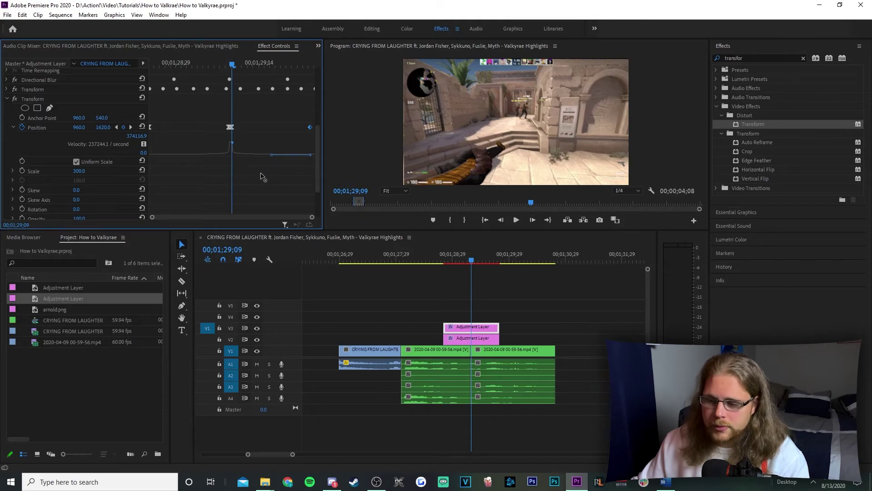
left_click_drag(309, 127, 315, 126)
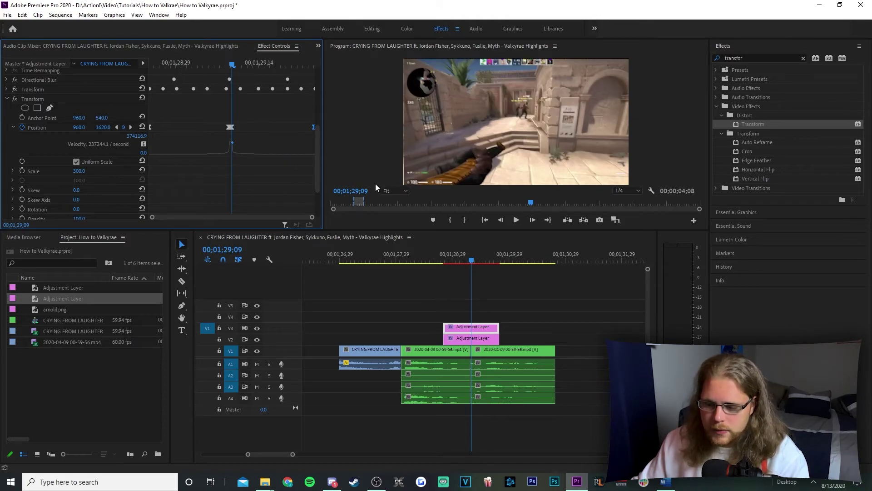
Turn off the second Transform's use of the composition's shutter angle and set its Shutter Angle to 360.
scroll(294, 178, "down", 3)
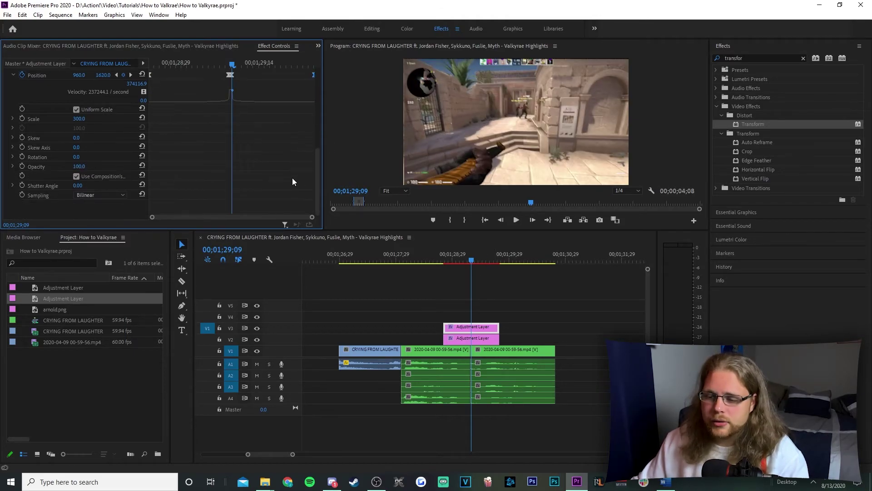
left_click(104, 176)
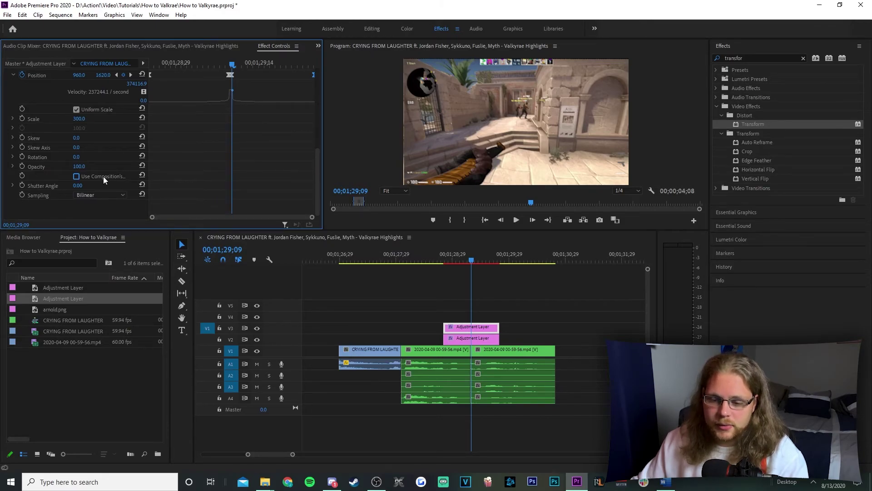
left_click(89, 184)
type("360")
key("Return")
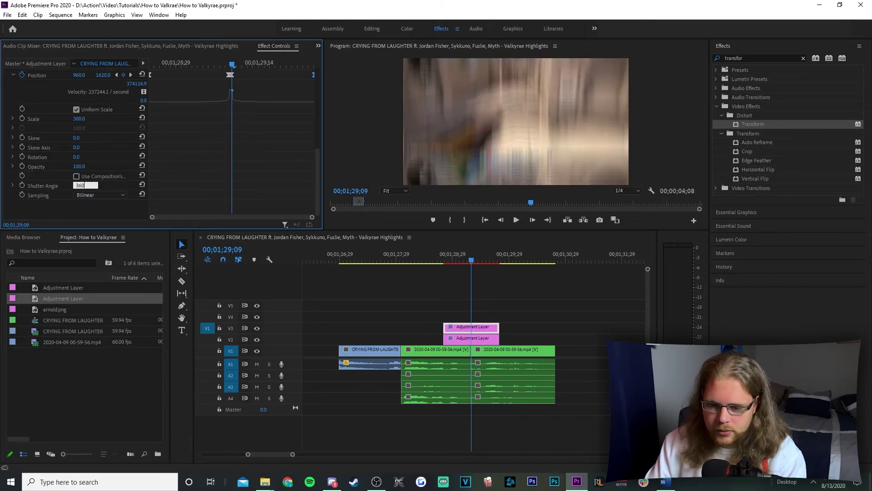